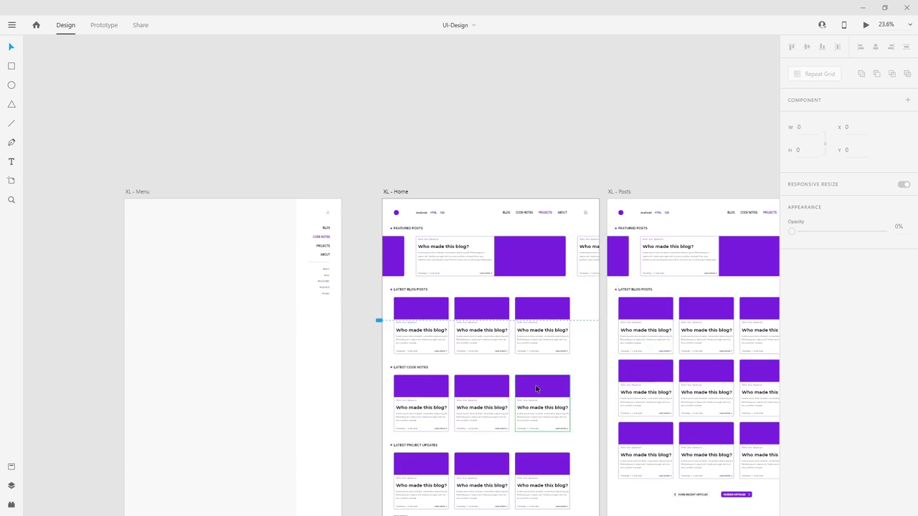
pyautogui.moveTo(546, 396); pyautogui.dragTo(508, 201)
pyautogui.moveTo(494, 119); pyautogui.dragTo(471, 189)
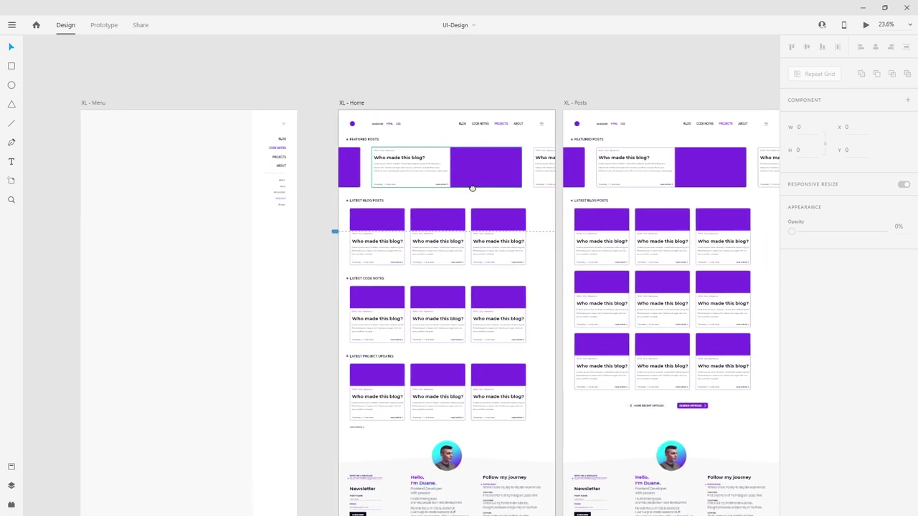
pyautogui.scroll(2, 457, 174)
pyautogui.scroll(5, 443, 127)
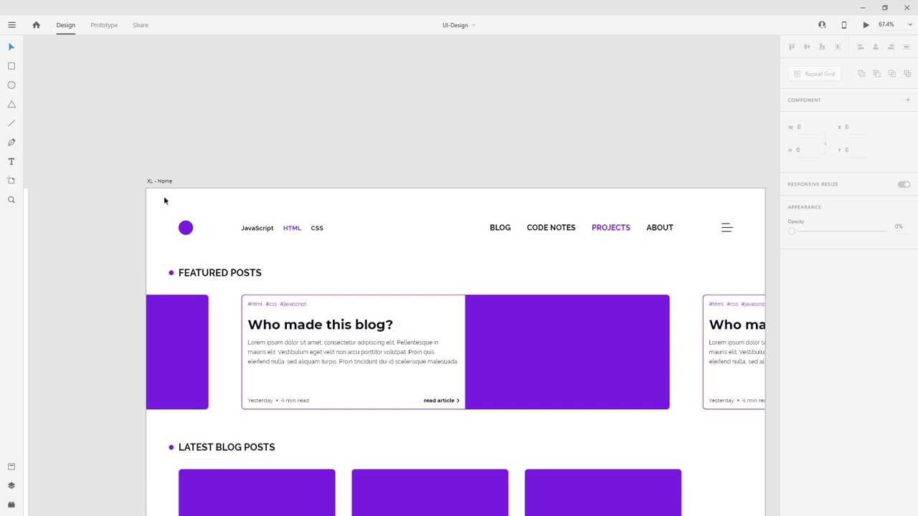
pyautogui.click(631, 246)
pyautogui.click(581, 272)
pyautogui.hscroll(1, 560, 265)
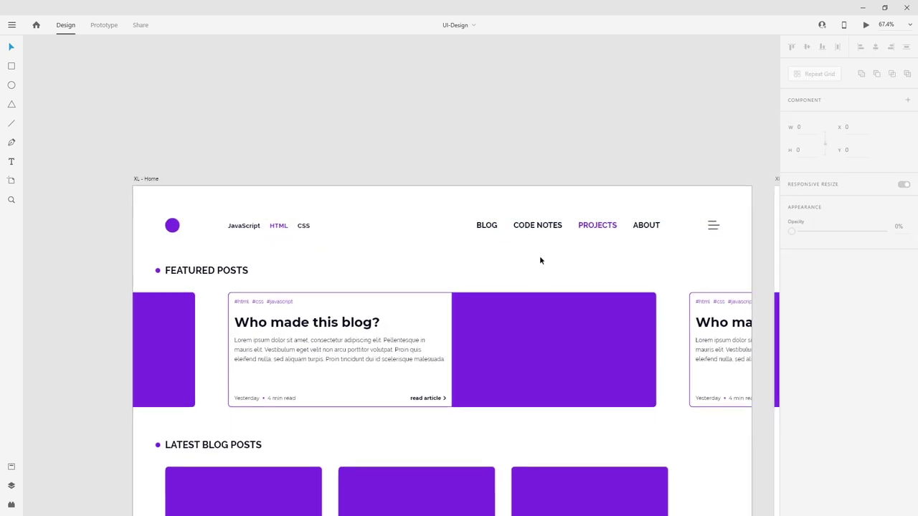
pyautogui.click(173, 228)
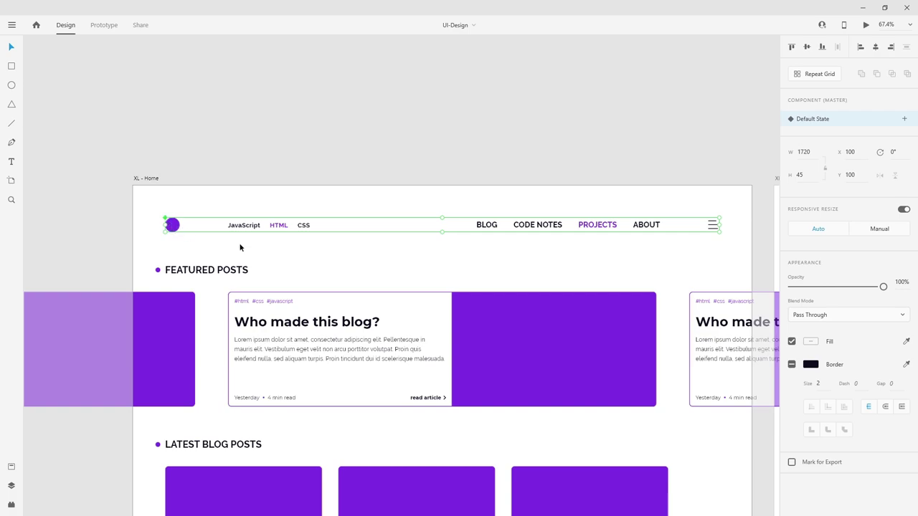
pyautogui.doubleClick(279, 226)
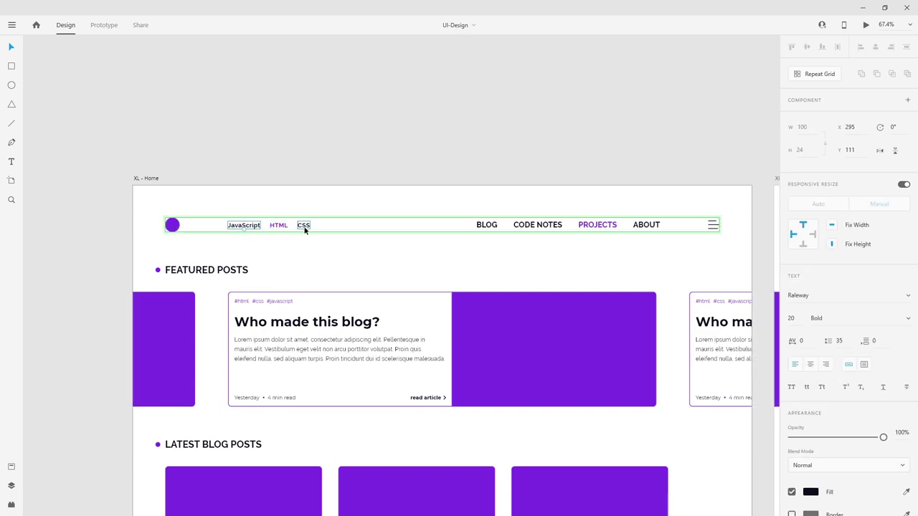
pyautogui.click(292, 228)
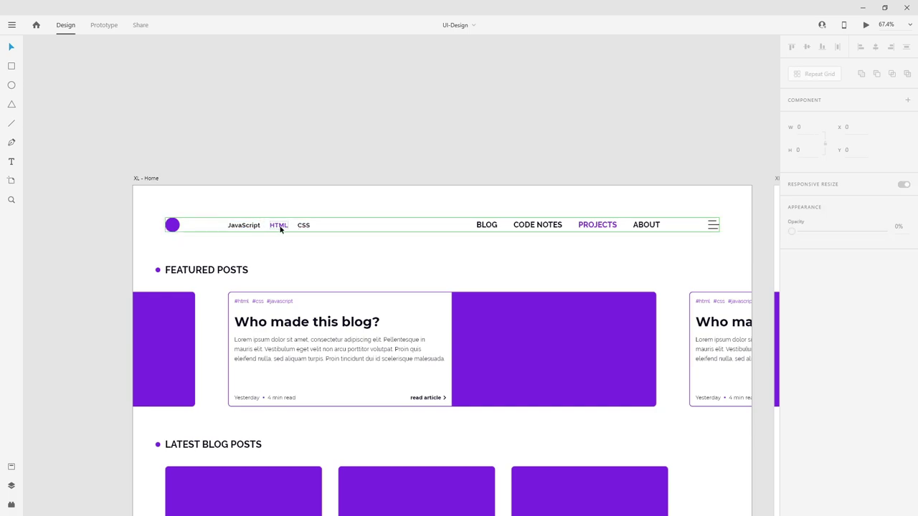
pyautogui.moveTo(381, 203); pyautogui.dragTo(338, 195)
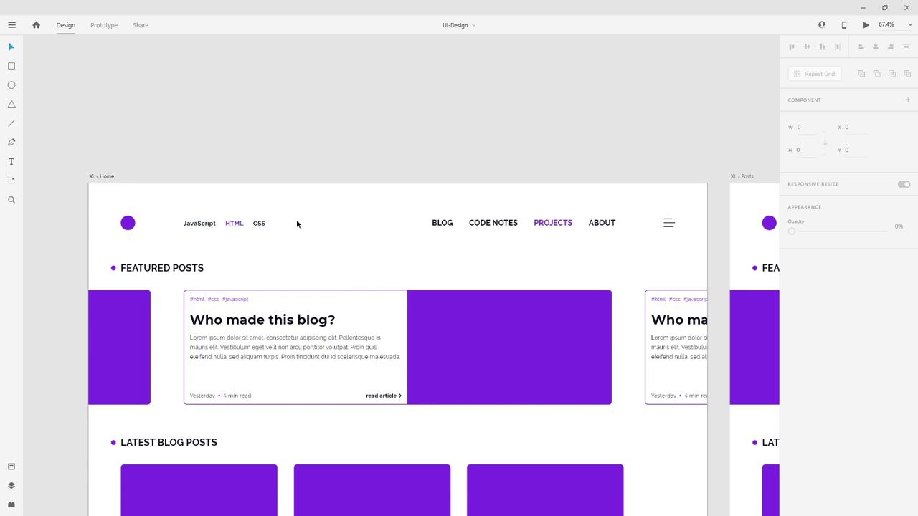
pyautogui.moveTo(364, 227); pyautogui.dragTo(307, 273)
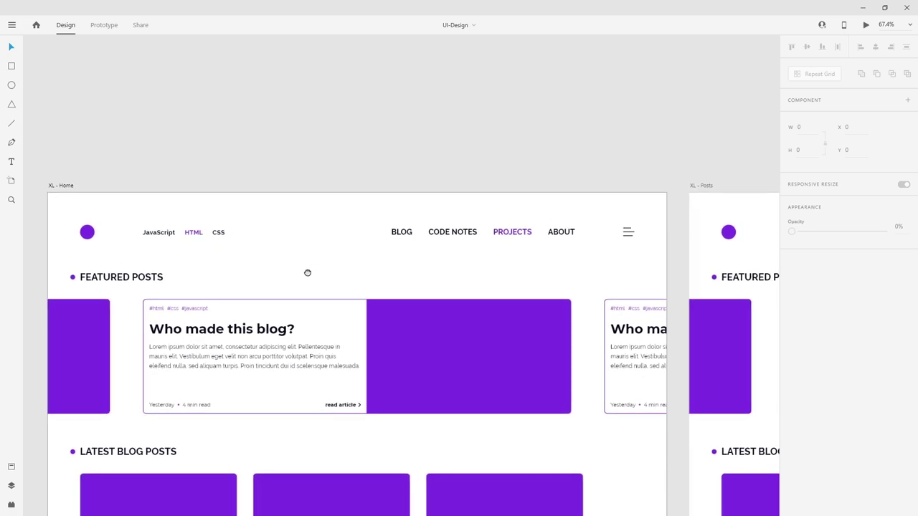
pyautogui.hscroll(5, 404, 285)
pyautogui.hscroll(3, 227, 273)
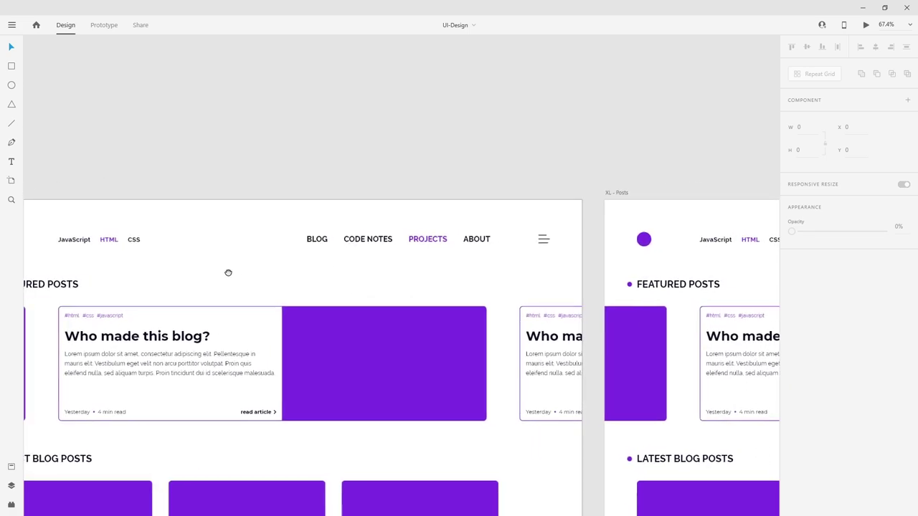
pyautogui.moveTo(256, 235); pyautogui.dragTo(459, 256)
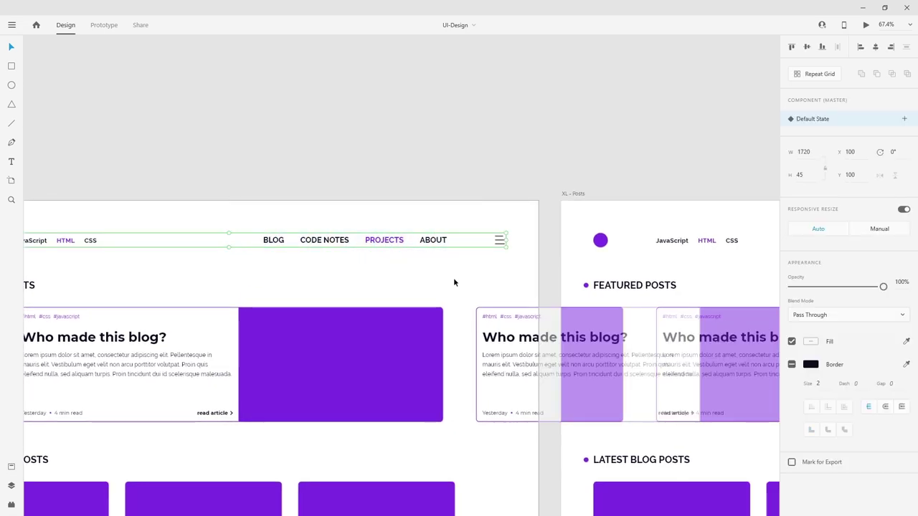
pyautogui.click(454, 277)
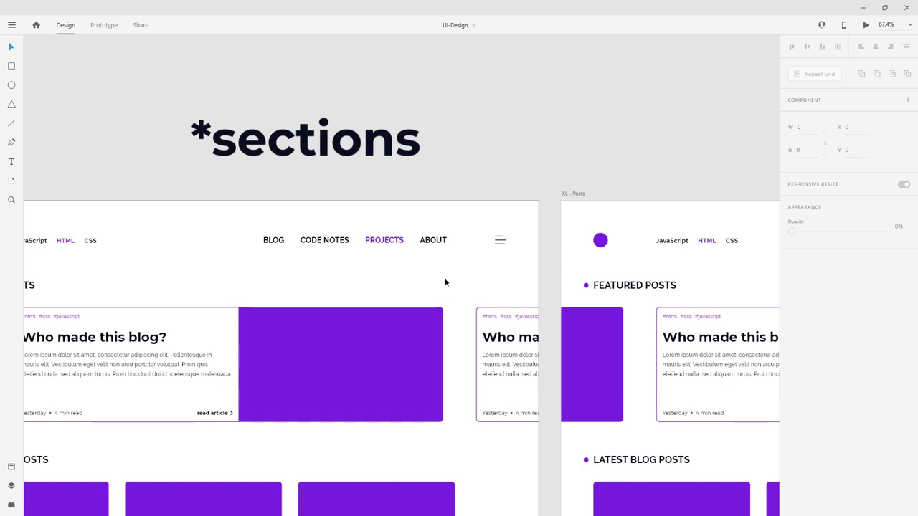
pyautogui.moveTo(440, 269); pyautogui.dragTo(421, 269)
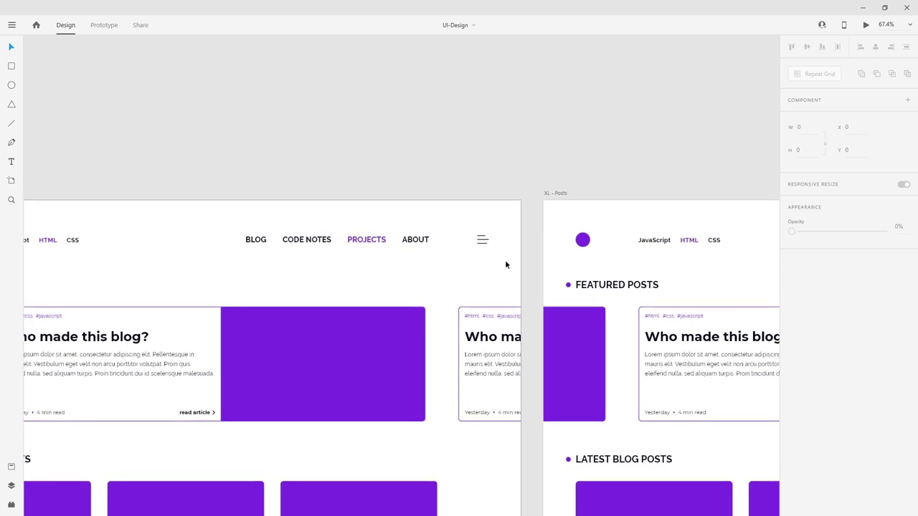
pyautogui.scroll(5, 506, 265)
pyautogui.moveTo(496, 266); pyautogui.dragTo(430, 207)
pyautogui.click(477, 261)
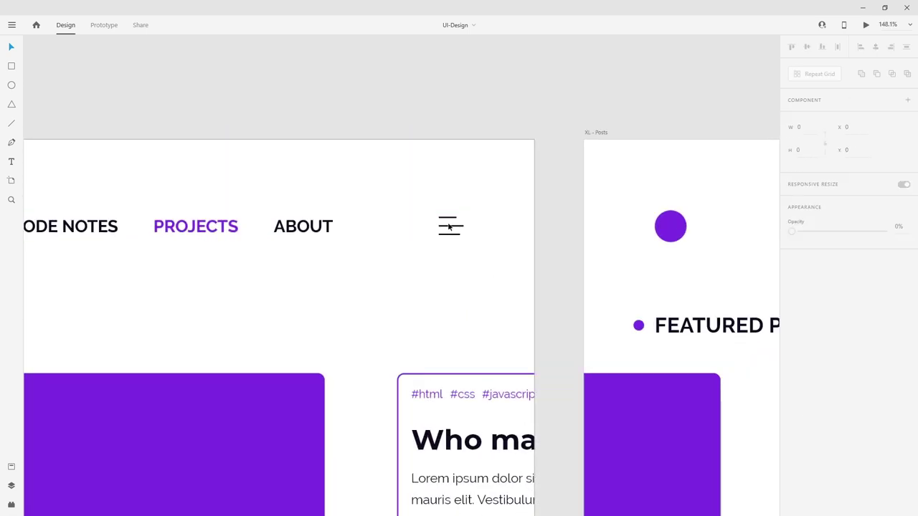
pyautogui.scroll(-5, 464, 231)
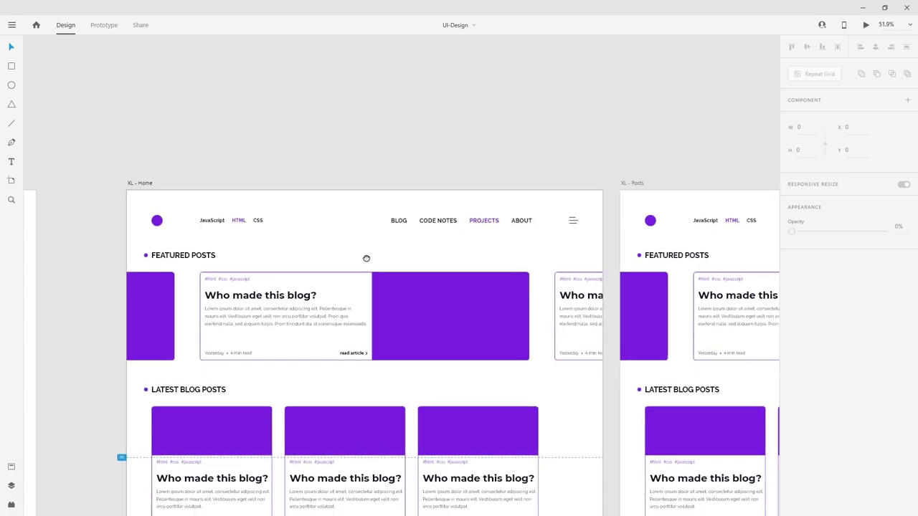
pyautogui.scroll(4, 450, 179)
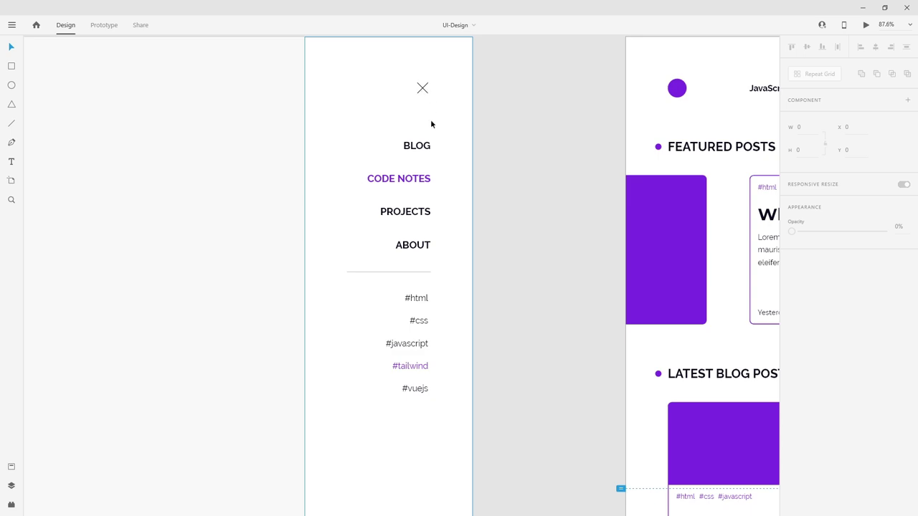
pyautogui.moveTo(451, 127); pyautogui.dragTo(504, 170)
pyautogui.hotkey('ctrl', 'z')
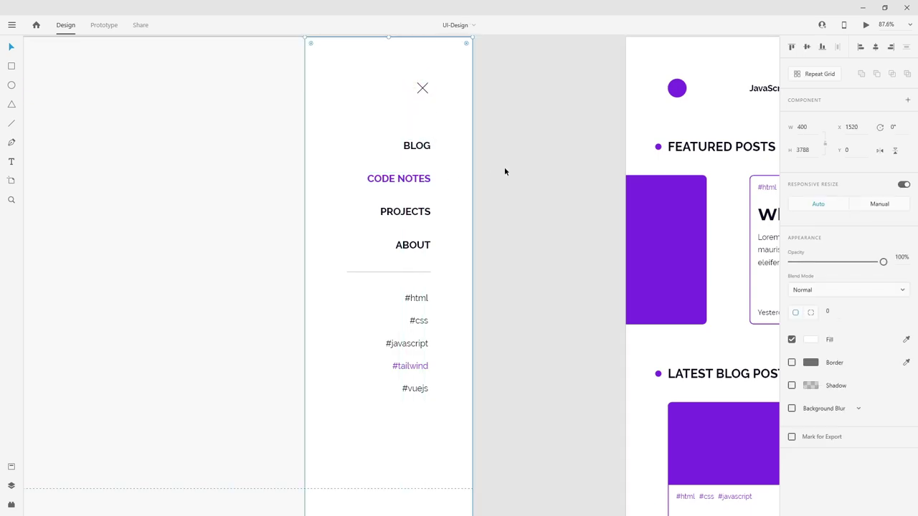
pyautogui.click(487, 259)
pyautogui.scroll(-4, 488, 259)
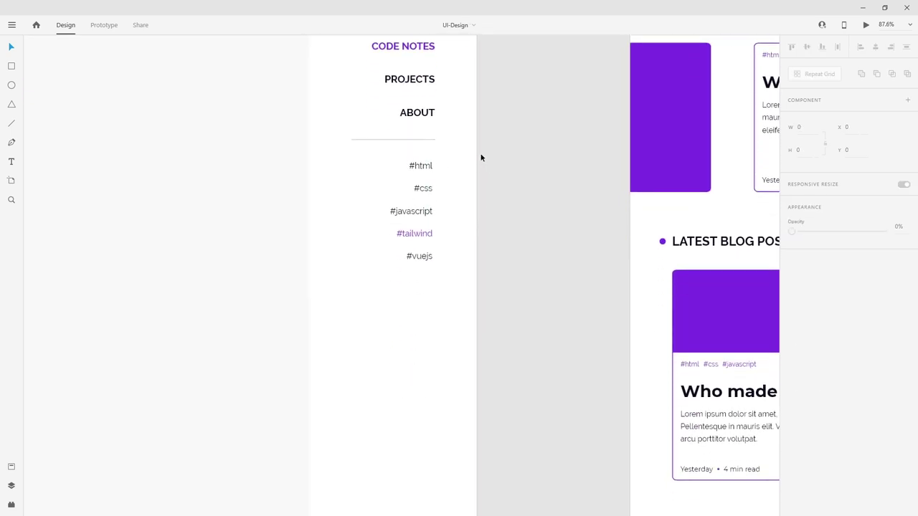
pyautogui.scroll(3, 400, 136)
pyautogui.scroll(2, 461, 183)
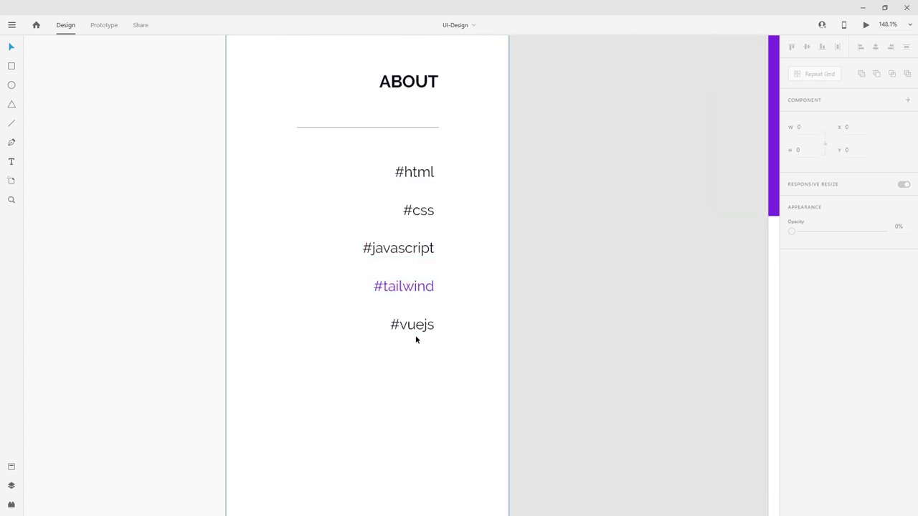
pyautogui.scroll(-6, 416, 337)
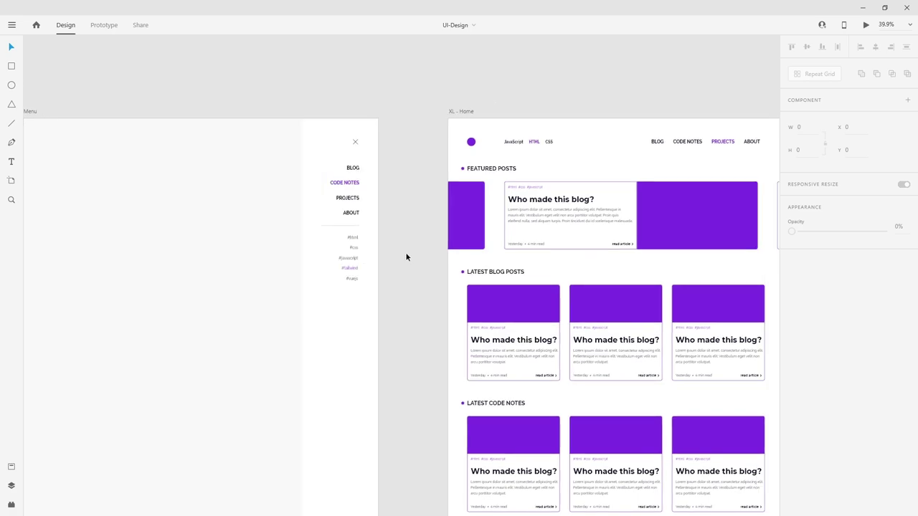
pyautogui.hscroll(-5, 406, 257)
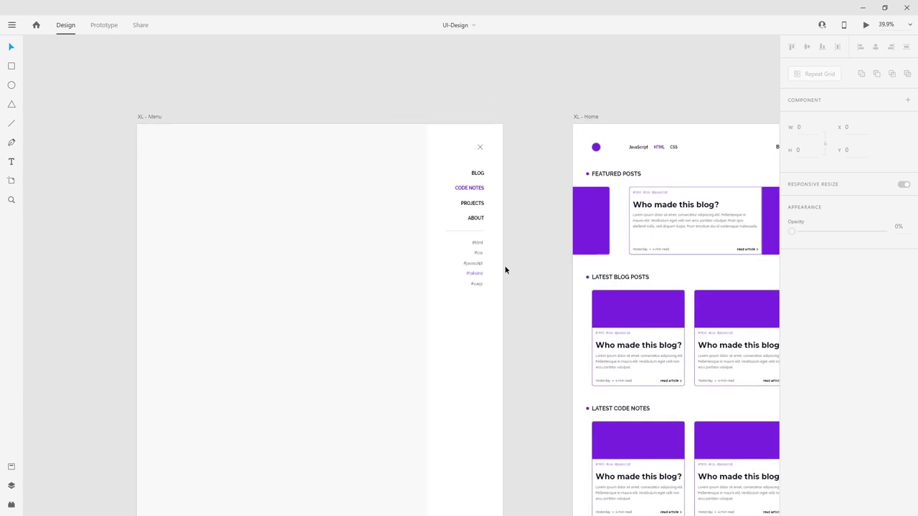
pyautogui.click(441, 325)
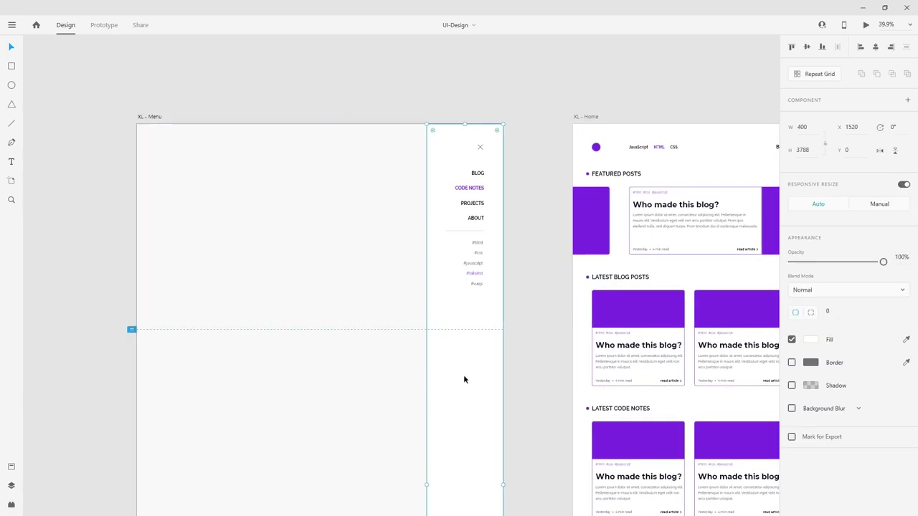
pyautogui.scroll(-2, 469, 304)
pyautogui.keyDown('ctrl'); pyautogui.scroll(-2, 519, 272); pyautogui.keyUp('ctrl')
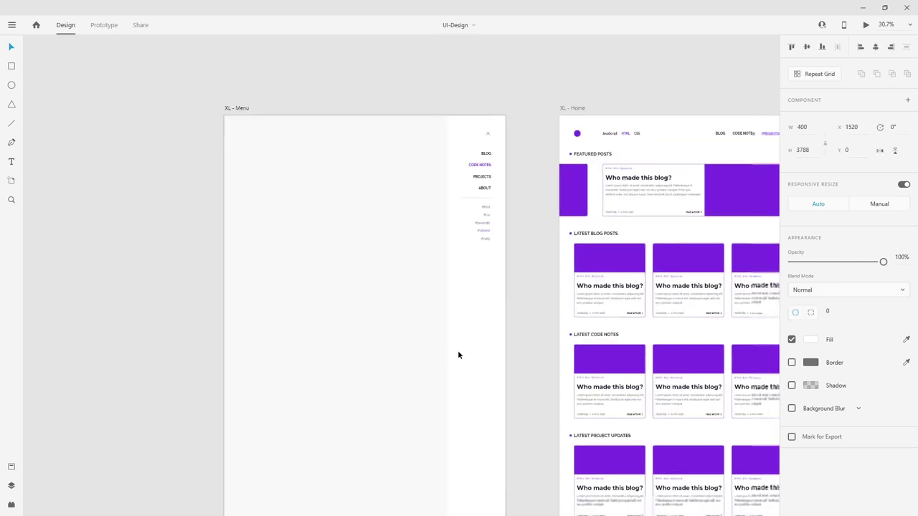
pyautogui.hscroll(3, 446, 389)
pyautogui.scroll(1, 447, 390)
pyautogui.moveTo(395, 187); pyautogui.dragTo(341, 210)
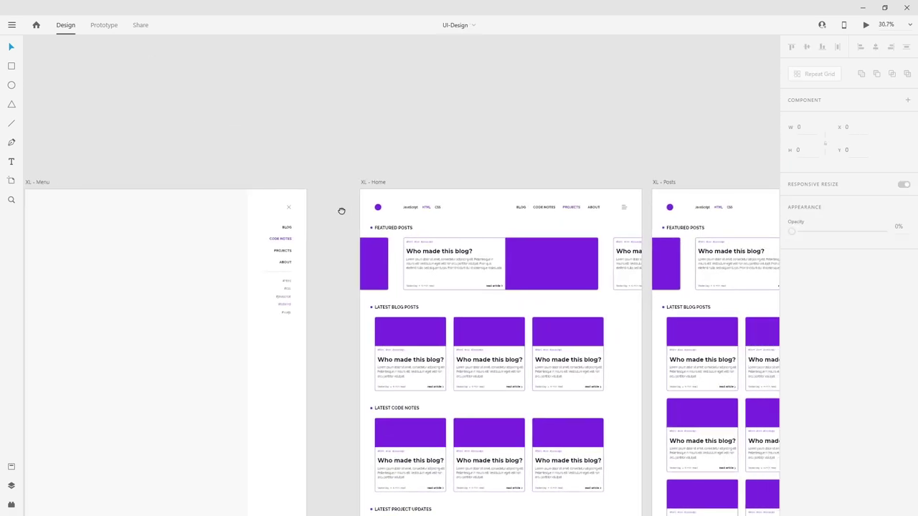
pyautogui.keyDown('ctrl'); pyautogui.scroll(3, 342, 211); pyautogui.keyUp('ctrl')
pyautogui.moveTo(93, 171); pyautogui.dragTo(746, 336)
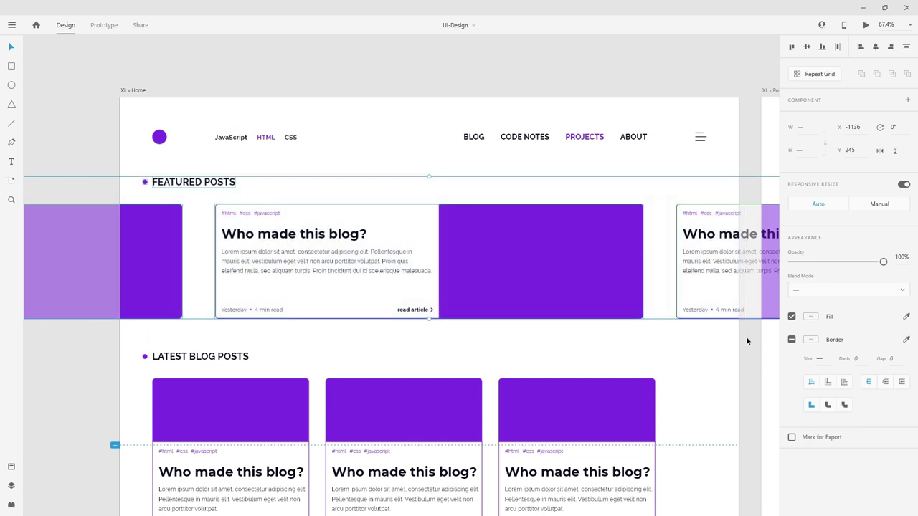
pyautogui.click(746, 337)
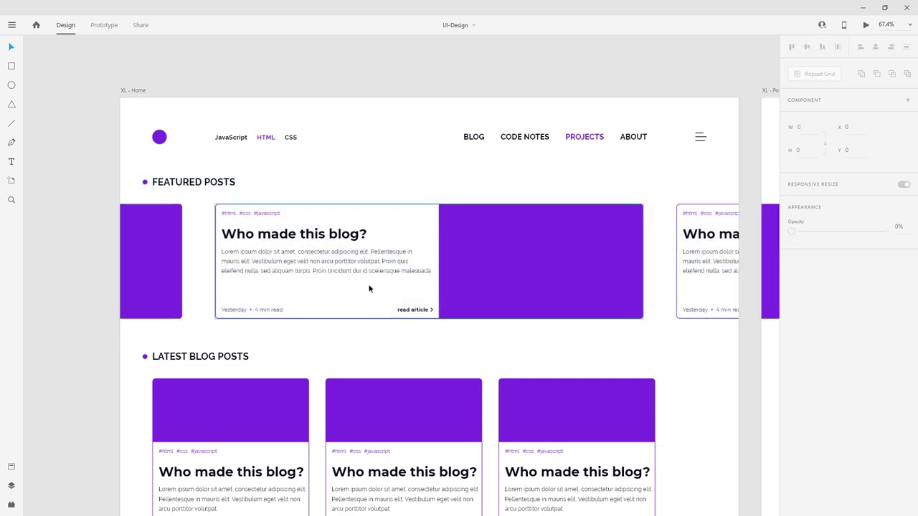
# Draw a small badge rectangle on the purple image and label it 'LATEST POST'
pyautogui.press('r')
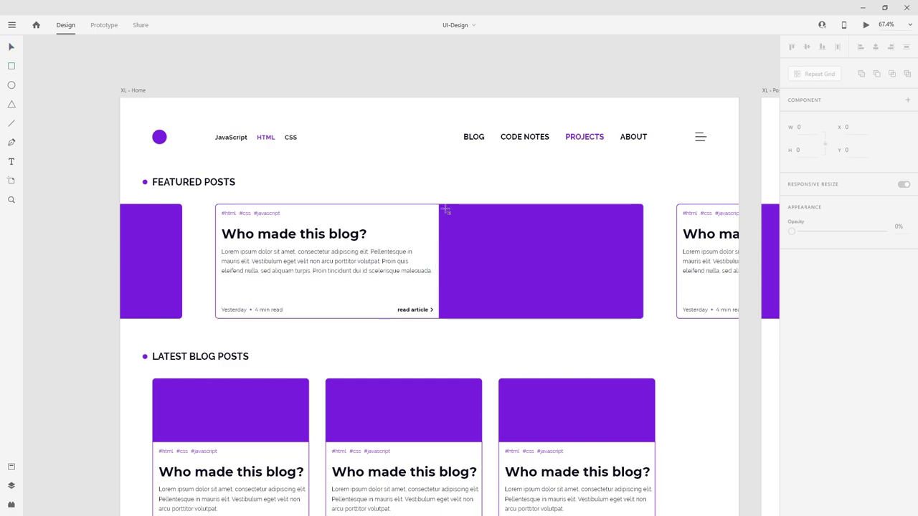
pyautogui.moveTo(444, 210); pyautogui.dragTo(492, 219)
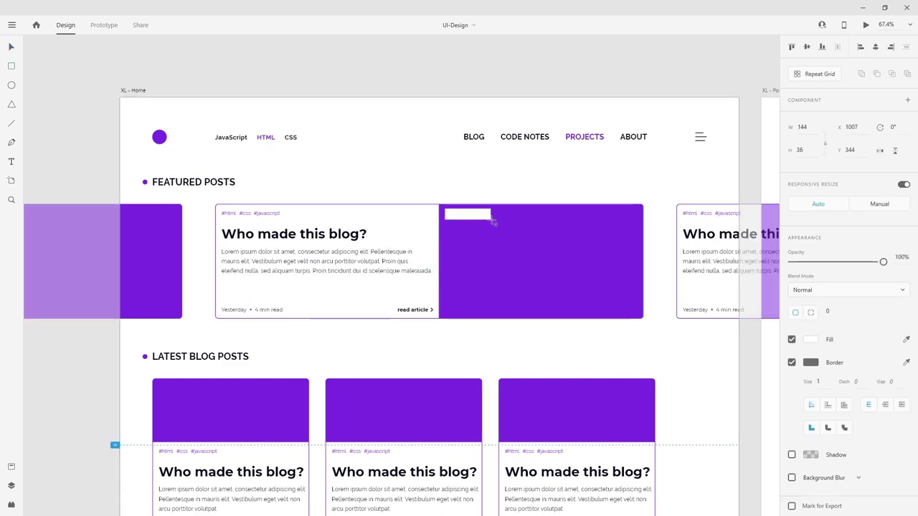
pyautogui.press('t')
pyautogui.click(463, 236)
pyautogui.write('LATEST ')
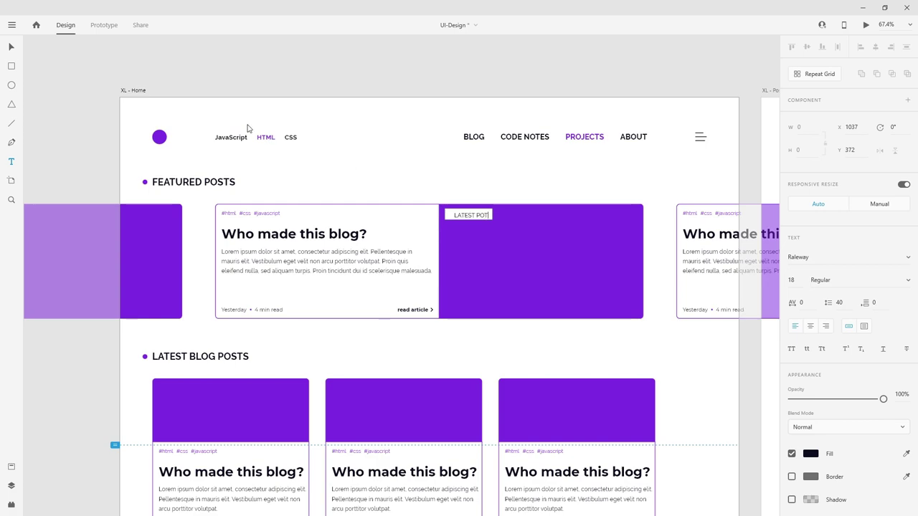
pyautogui.write('POST')
pyautogui.press('Escape')
# Make the LATEST POST label bold with a cyan text fill
pyautogui.hotkey('ctrl', 'b')
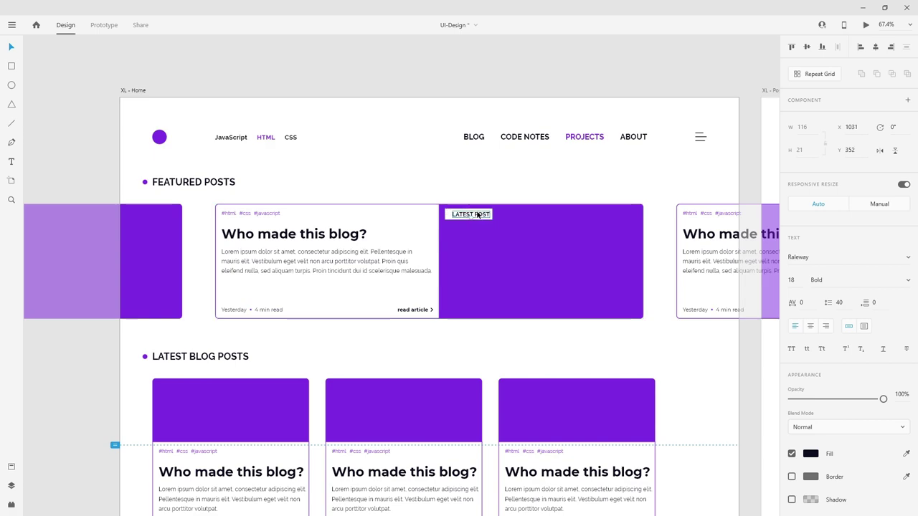
pyautogui.click(811, 454)
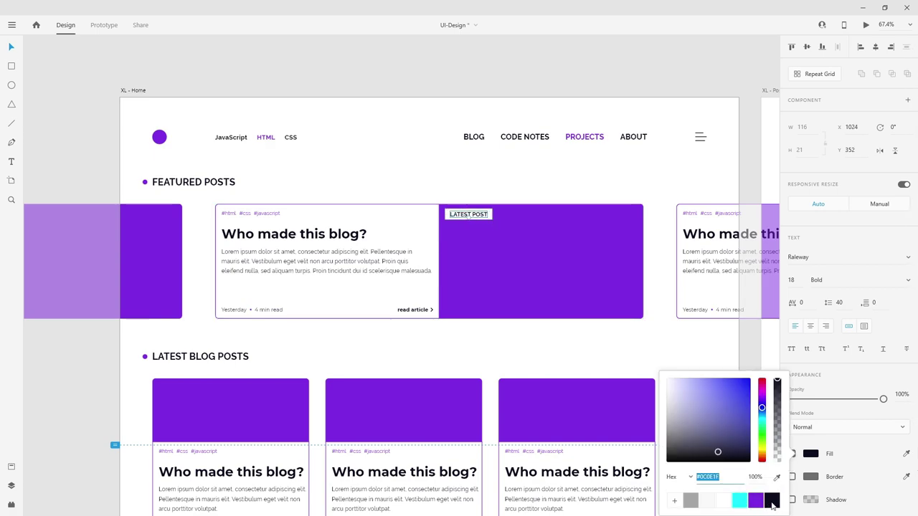
pyautogui.click(740, 500)
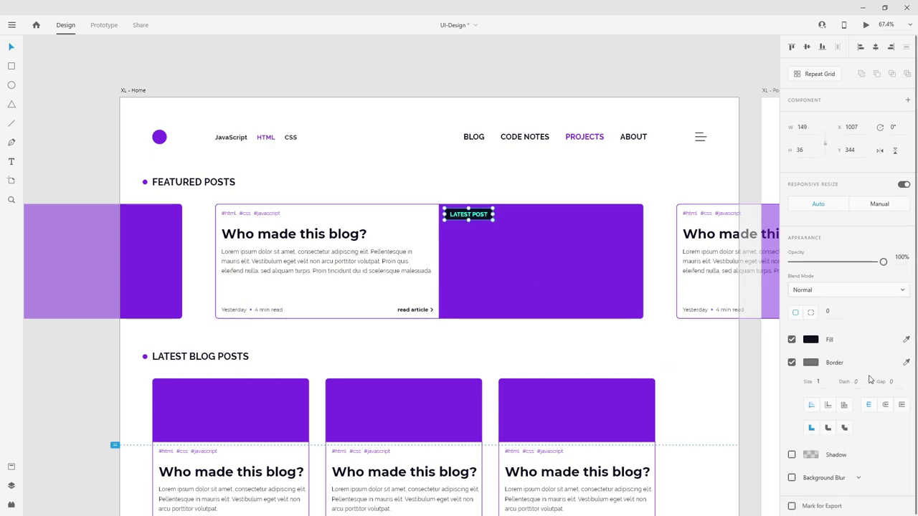
pyautogui.click(485, 119)
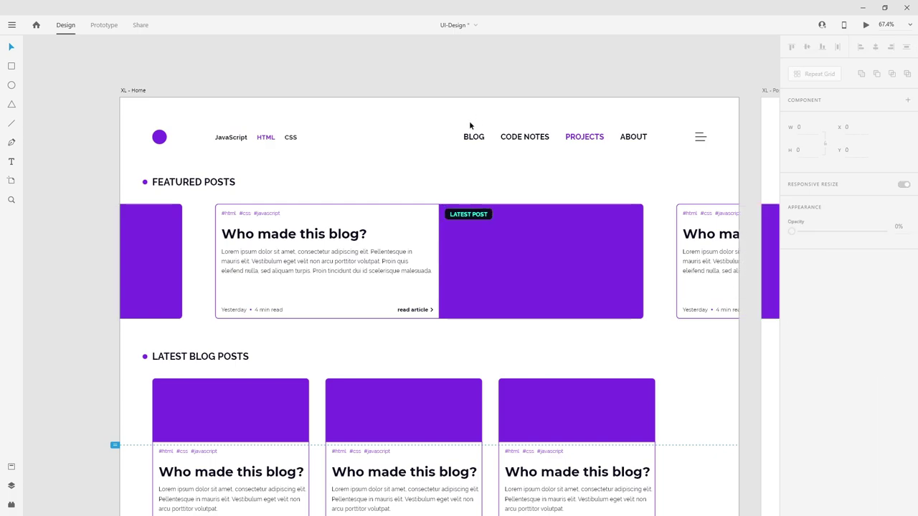
pyautogui.scroll(-3, 469, 122)
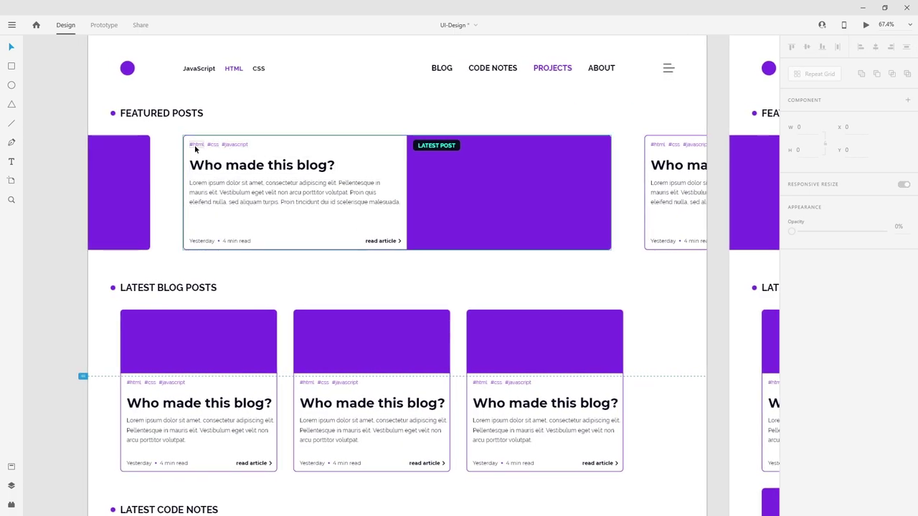
pyautogui.click(233, 145)
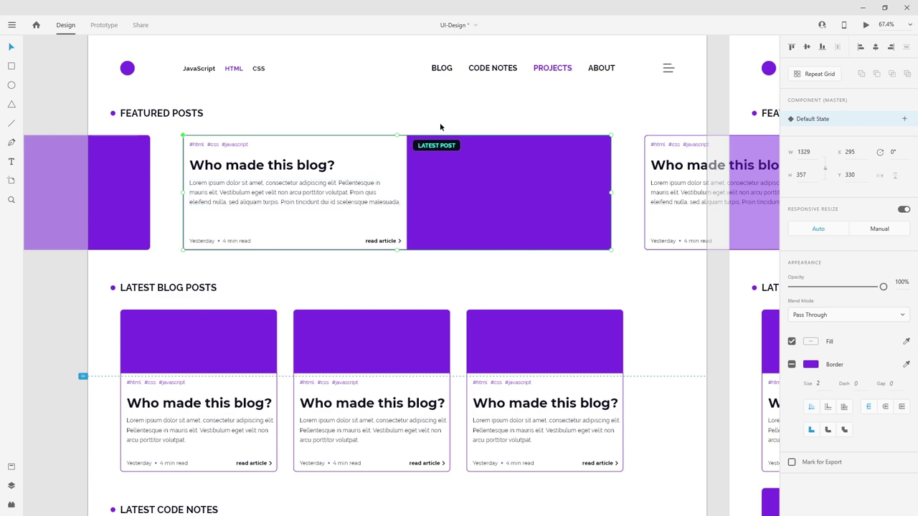
pyautogui.doubleClick(202, 247)
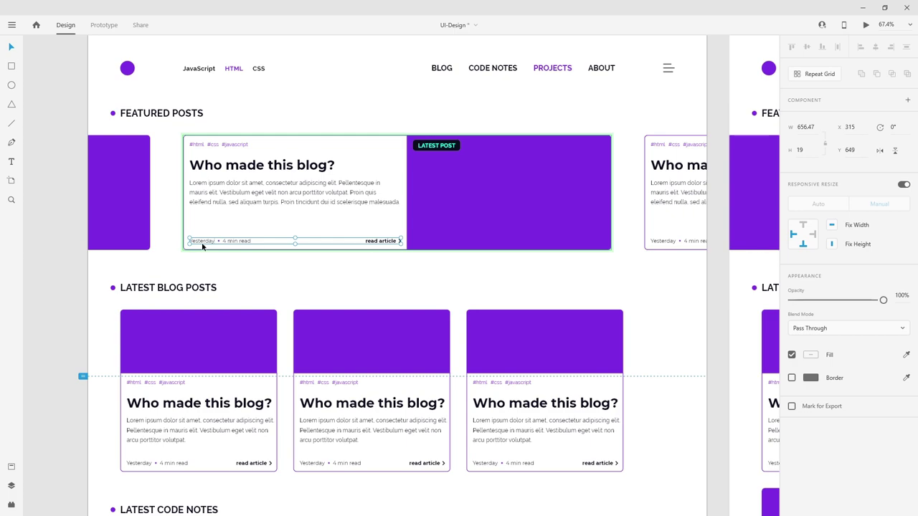
pyautogui.doubleClick(241, 243)
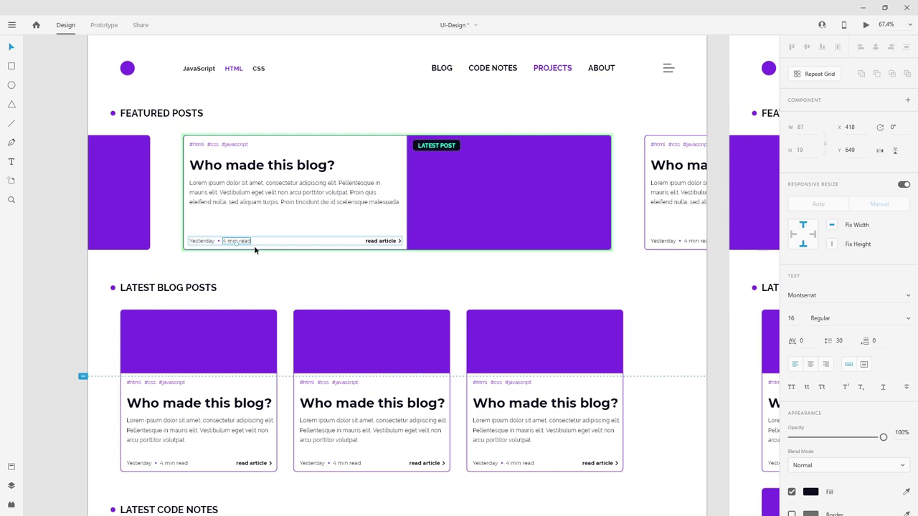
pyautogui.click(381, 243)
pyautogui.click(383, 256)
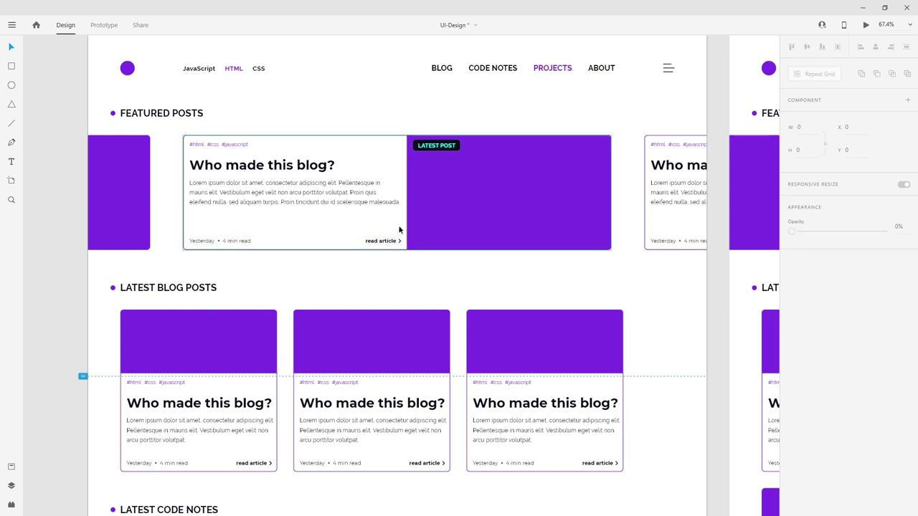
pyautogui.click(440, 149)
pyautogui.click(456, 113)
pyautogui.scroll(-2, 406, 252)
pyautogui.scroll(-3, 406, 253)
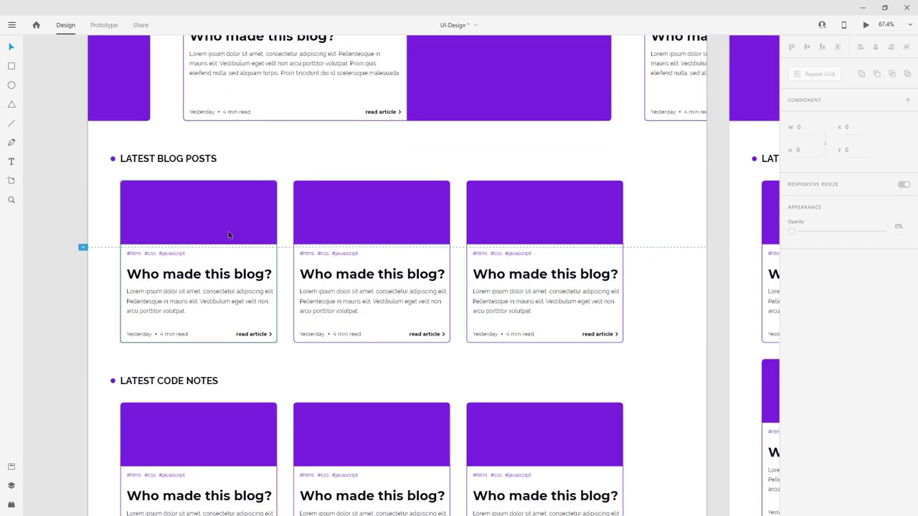
pyautogui.moveTo(97, 126); pyautogui.dragTo(662, 335)
pyautogui.click(663, 335)
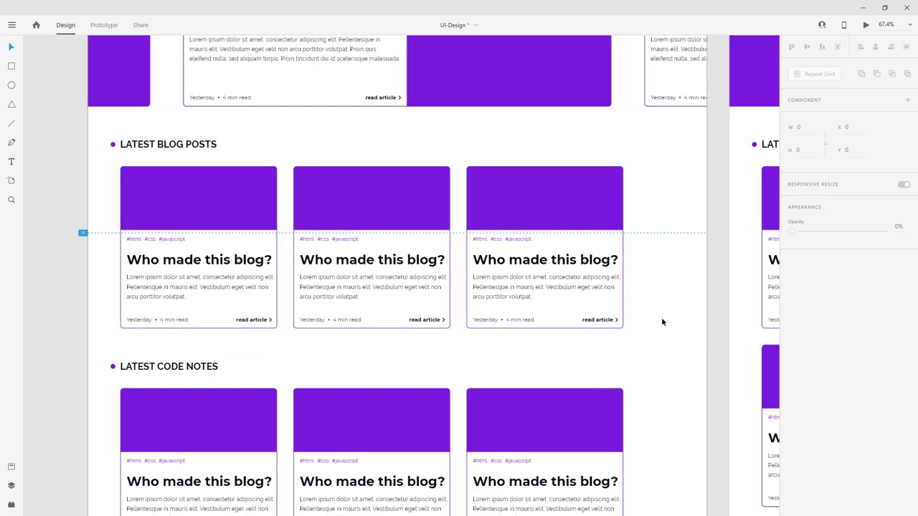
pyautogui.scroll(-1, 661, 317)
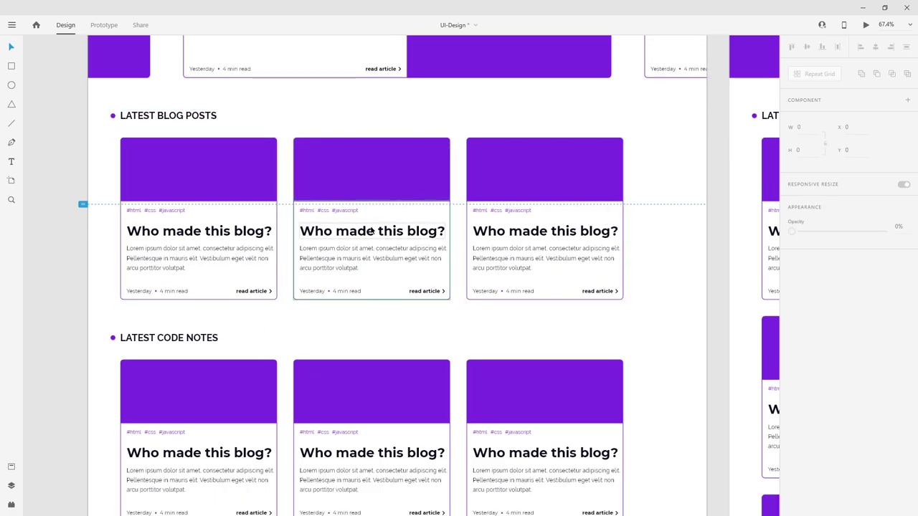
pyautogui.scroll(3, 313, 93)
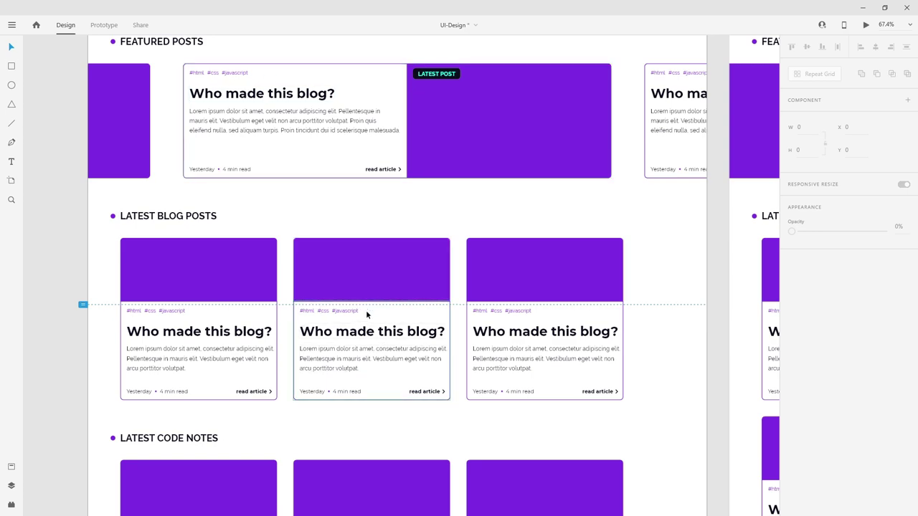
pyautogui.scroll(-6, 383, 303)
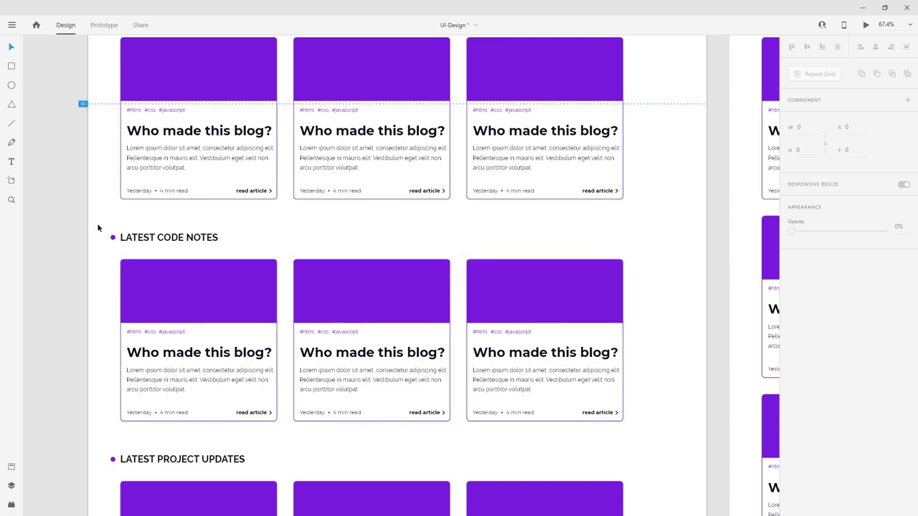
pyautogui.scroll(-8, 142, 231)
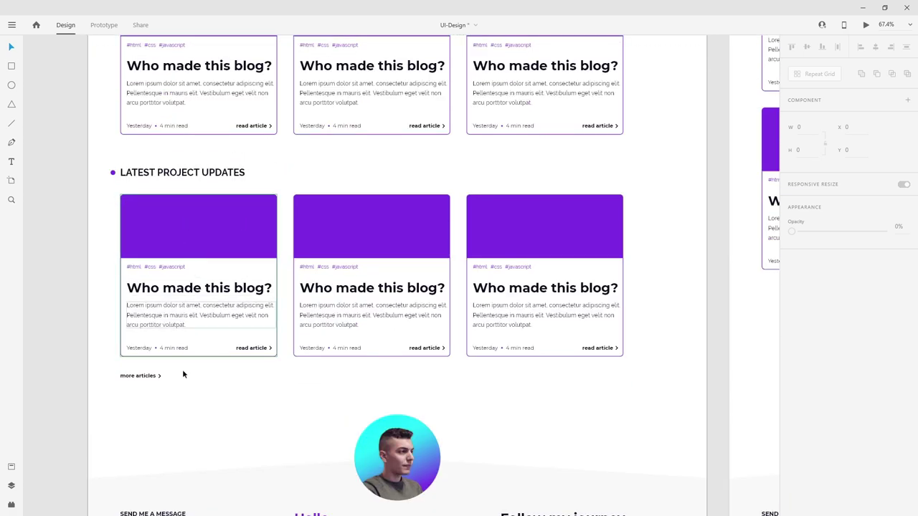
pyautogui.click(142, 375)
pyautogui.scroll(1, 144, 391)
pyautogui.moveTo(150, 405); pyautogui.dragTo(181, 178)
pyautogui.hotkey('ctrl', 'z')
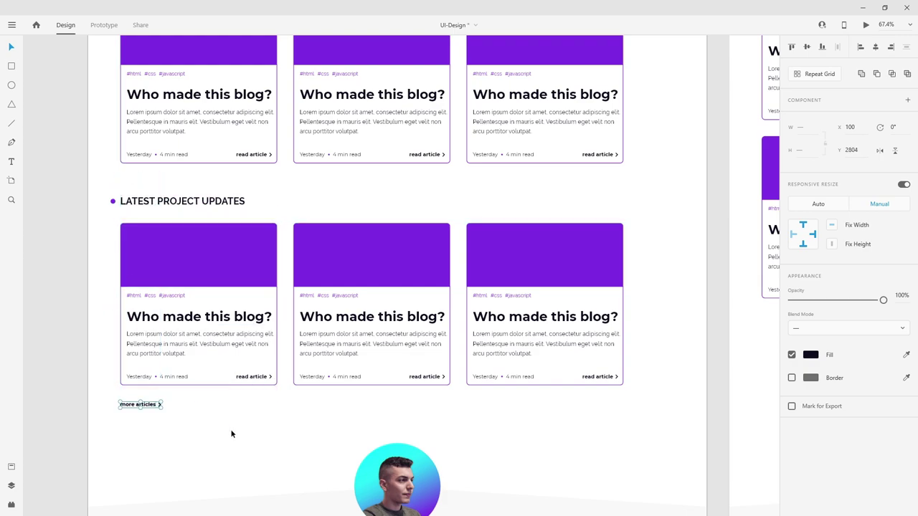
pyautogui.click(229, 426)
pyautogui.scroll(-8, 225, 309)
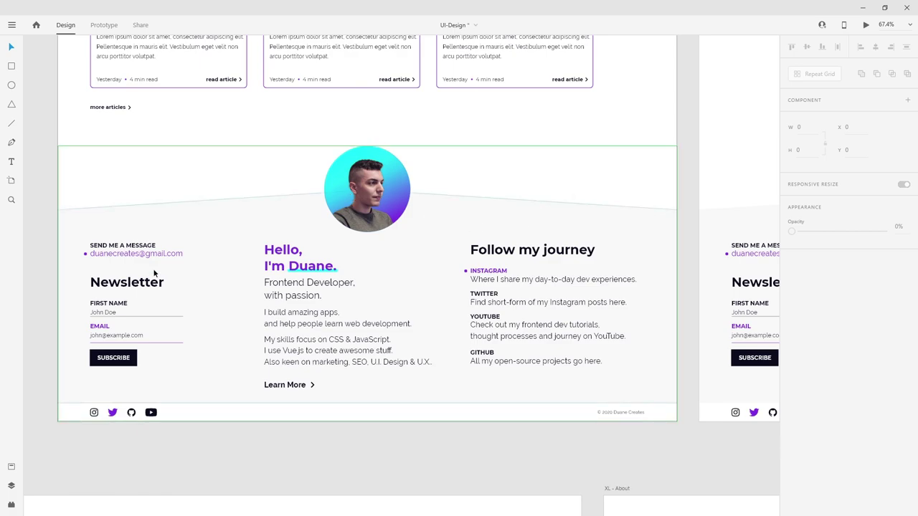
pyautogui.scroll(-1, 153, 273)
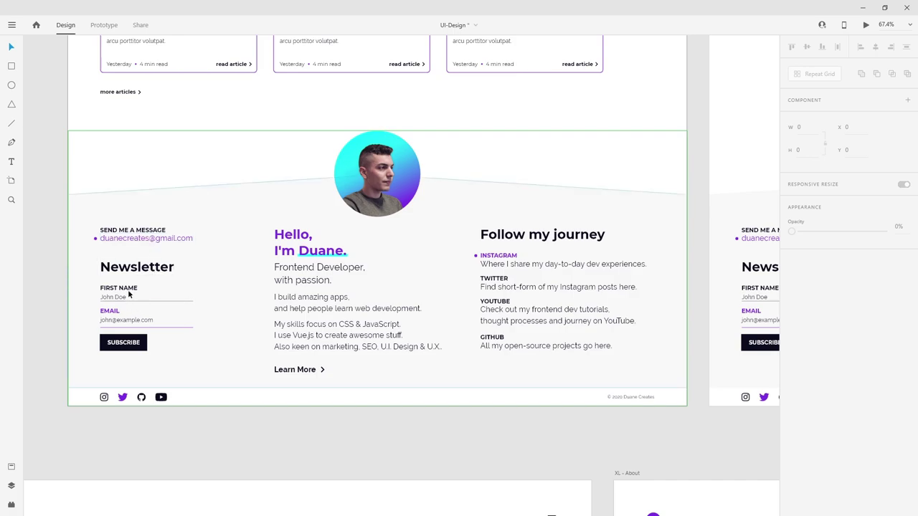
pyautogui.scroll(5, 147, 318)
pyautogui.click(237, 366)
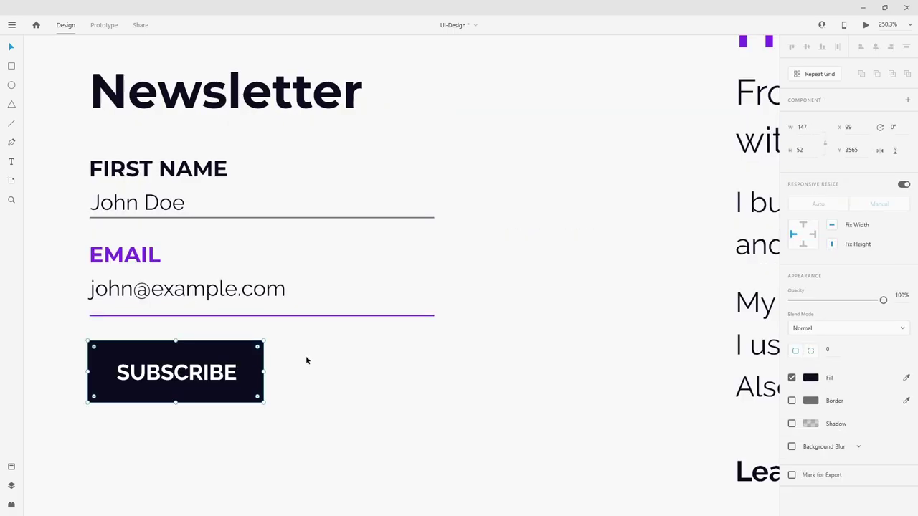
pyautogui.press('Return')
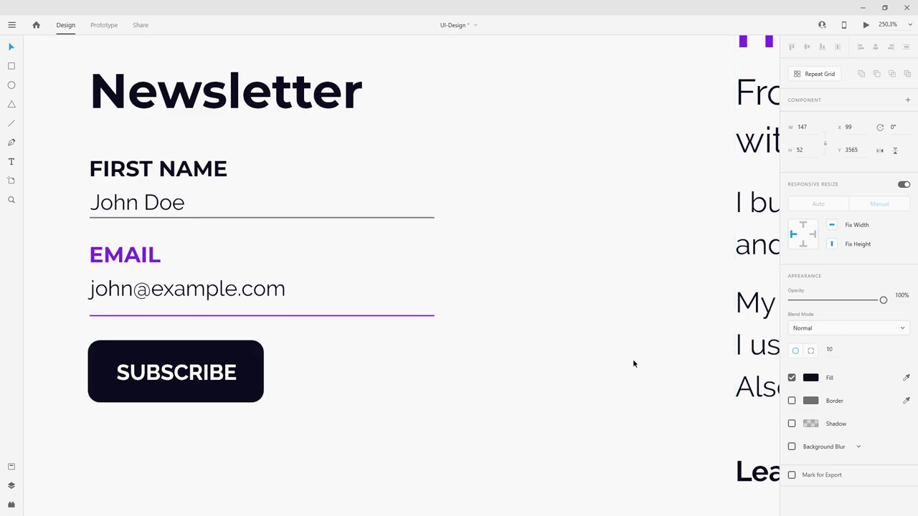
pyautogui.click(633, 358)
pyautogui.scroll(-5, 463, 397)
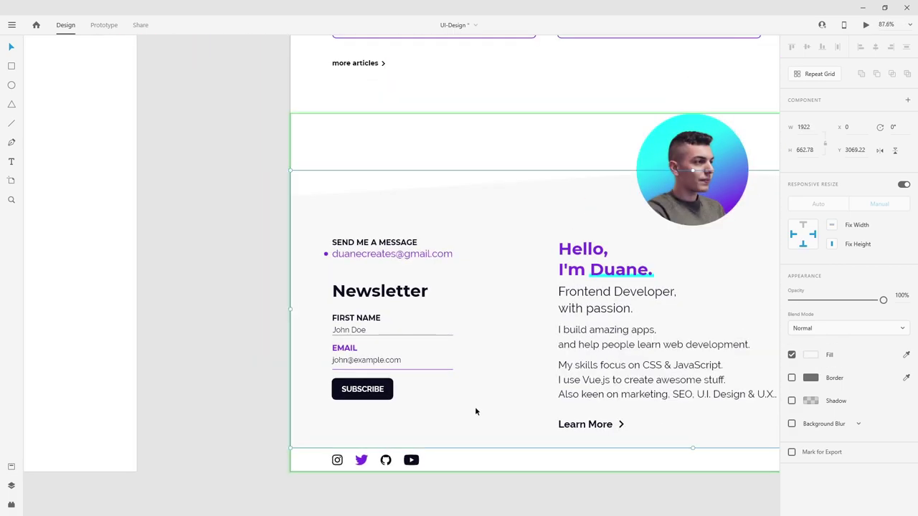
pyautogui.hscroll(5, 470, 410)
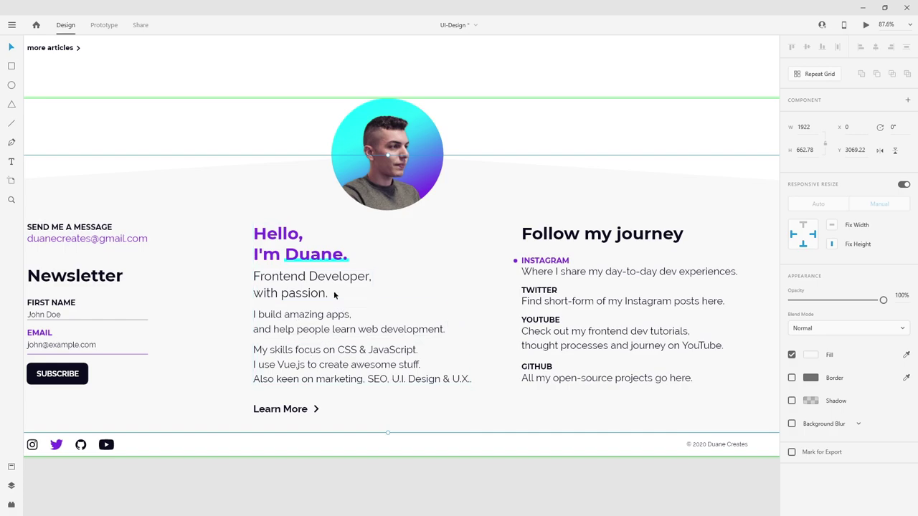
pyautogui.click(294, 409)
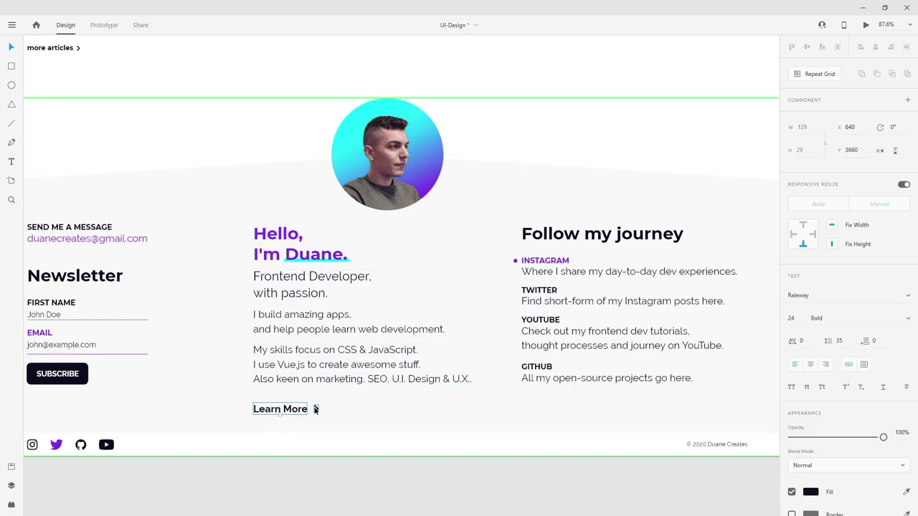
pyautogui.hscroll(3, 320, 409)
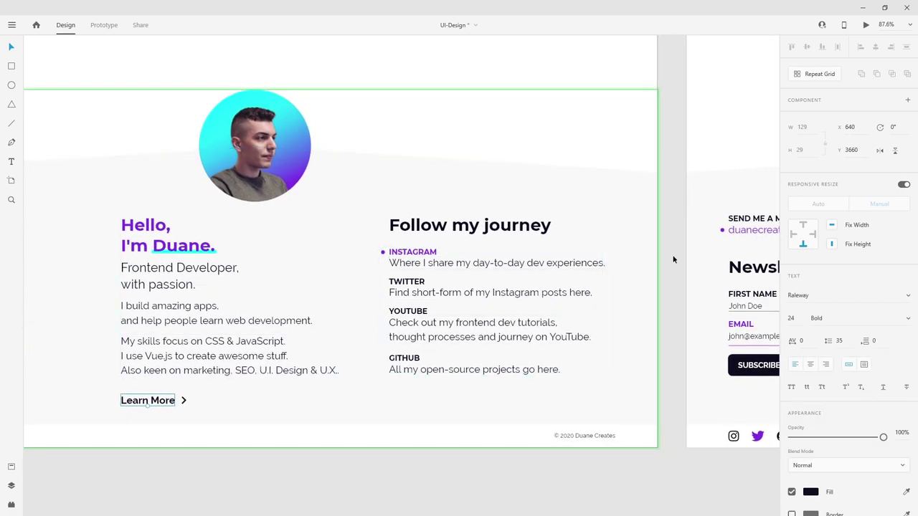
pyautogui.click(674, 258)
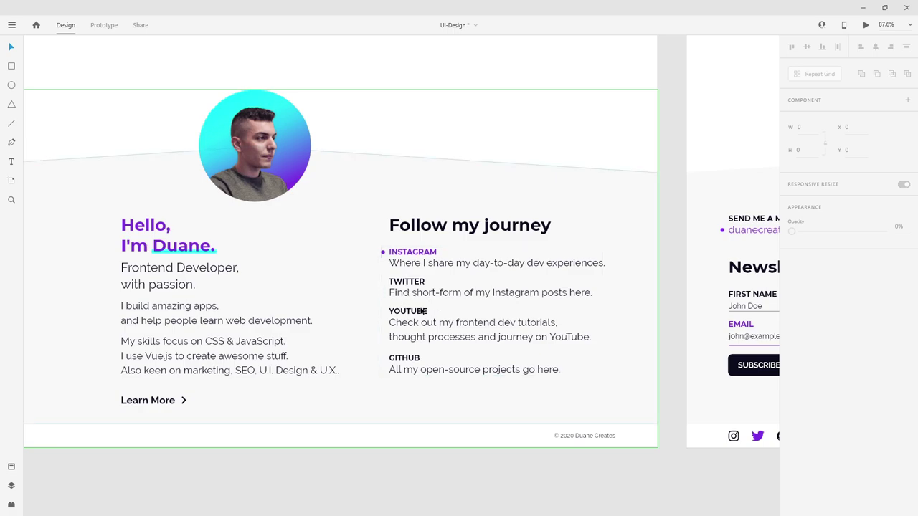
pyautogui.hscroll(10, 521, 365)
pyautogui.scroll(-3, 521, 365)
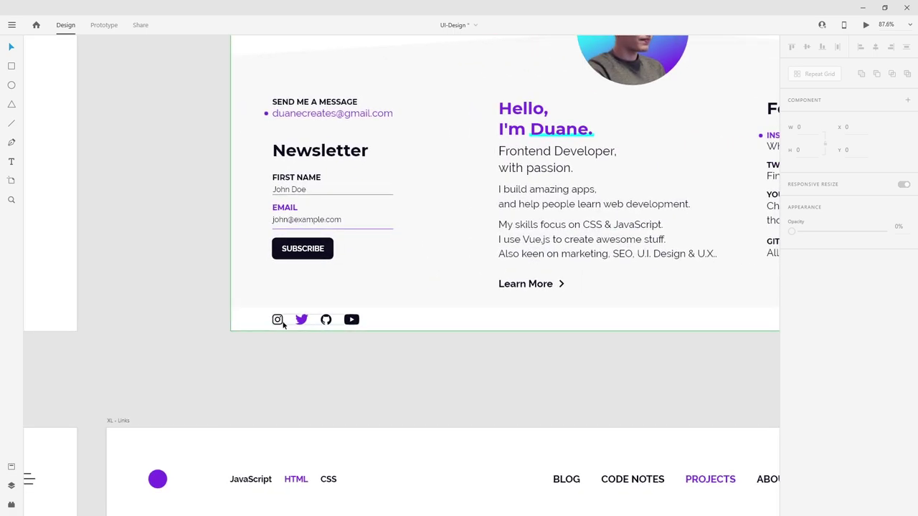
pyautogui.hscroll(5, 302, 322)
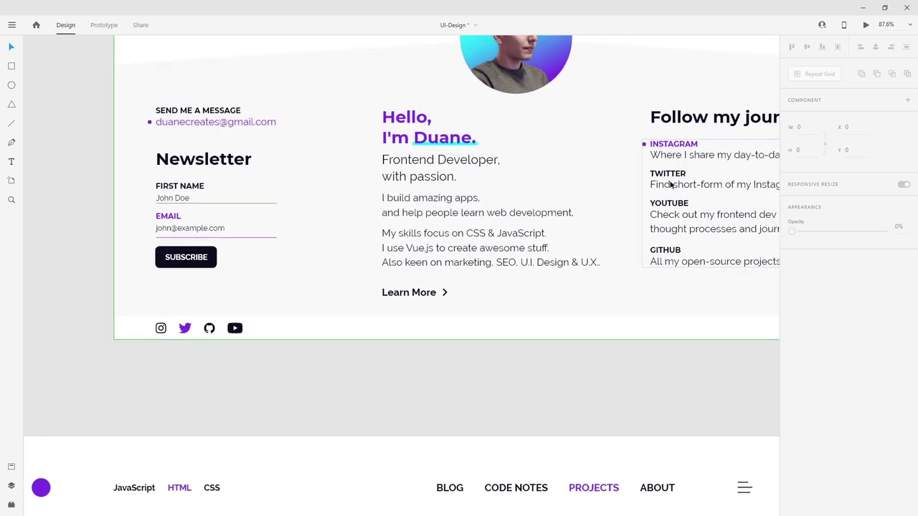
pyautogui.hscroll(2, 649, 200)
pyautogui.scroll(1, 650, 201)
pyautogui.click(629, 168)
pyautogui.doubleClick(629, 168)
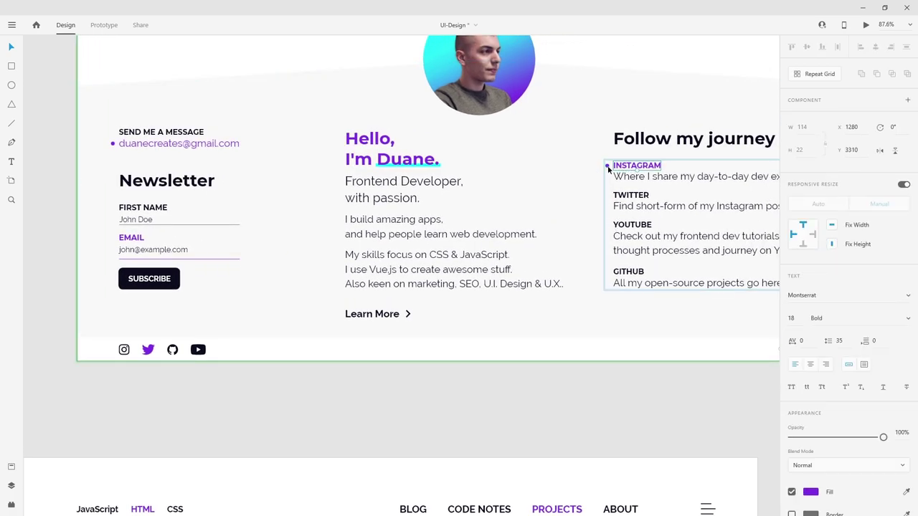
pyautogui.hscroll(-2, 430, 216)
pyautogui.click(201, 163)
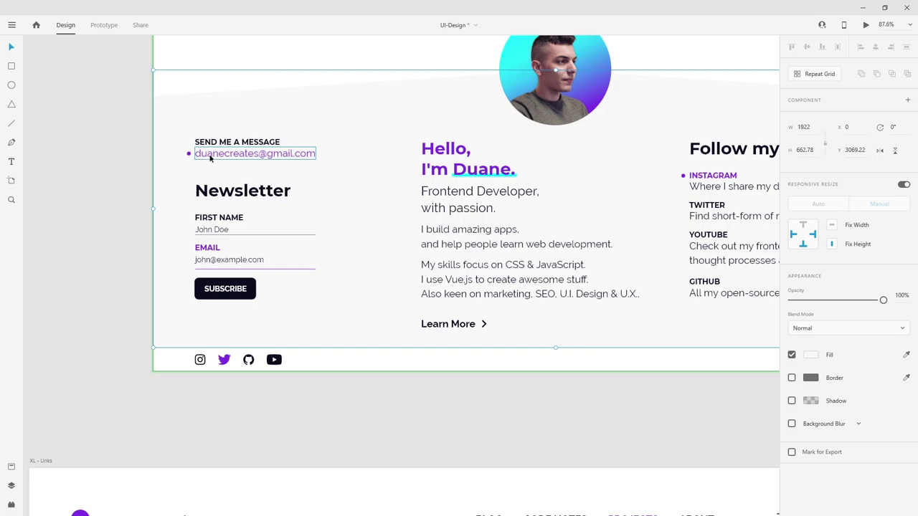
pyautogui.hscroll(2, 287, 244)
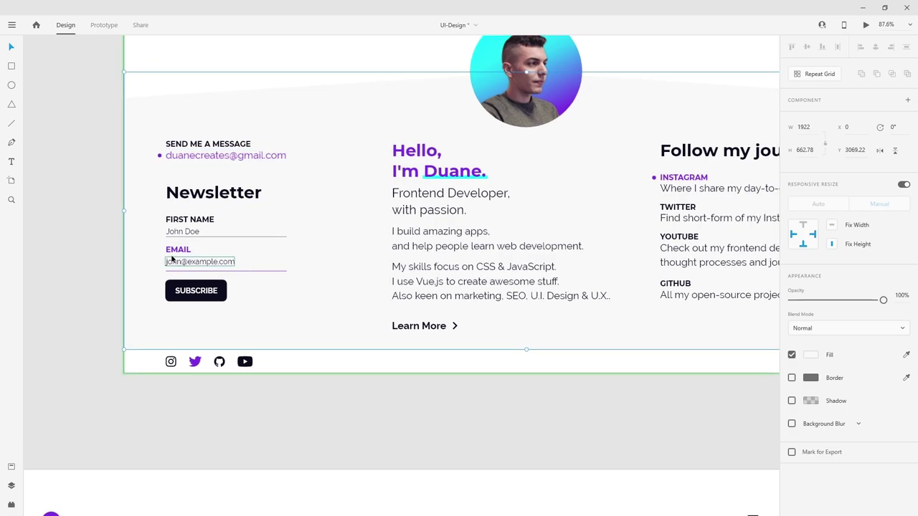
pyautogui.scroll(5, 184, 262)
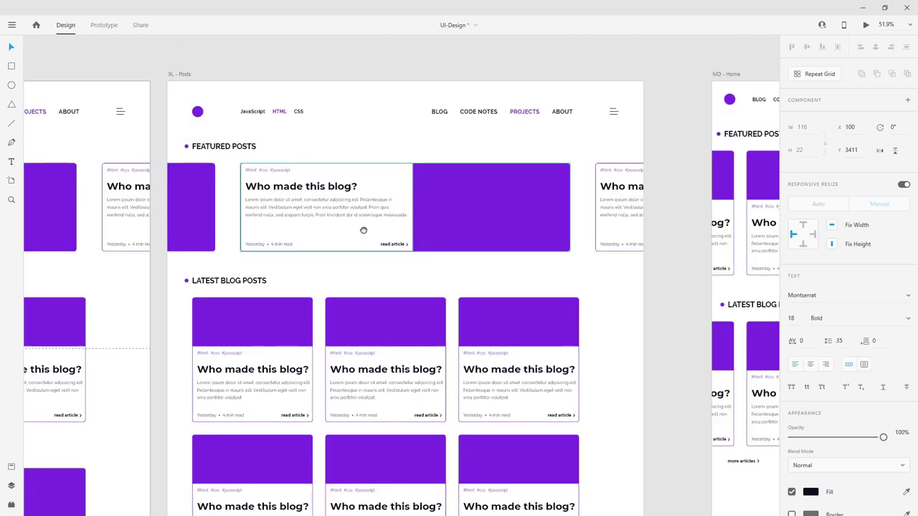
# Fix the XL - Posts pagination button text so it reads 'OLDER ARTICLES'
pyautogui.scroll(-3, 398, 134)
pyautogui.hscroll(-1, 398, 134)
pyautogui.hscroll(-3, 376, 304)
pyautogui.scroll(-2, 376, 304)
pyautogui.scroll(-10, 323, 297)
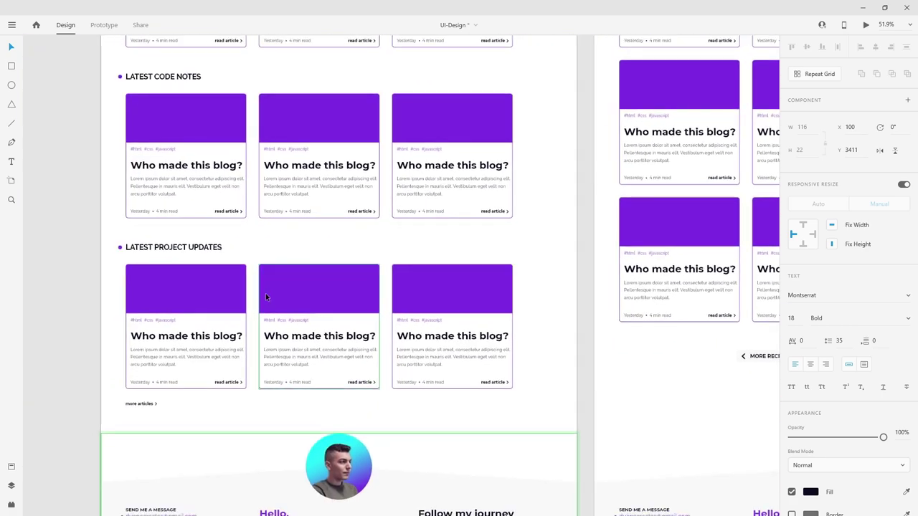
pyautogui.hscroll(-3, 301, 346)
pyautogui.scroll(7, 305, 348)
pyautogui.scroll(-10, 407, 349)
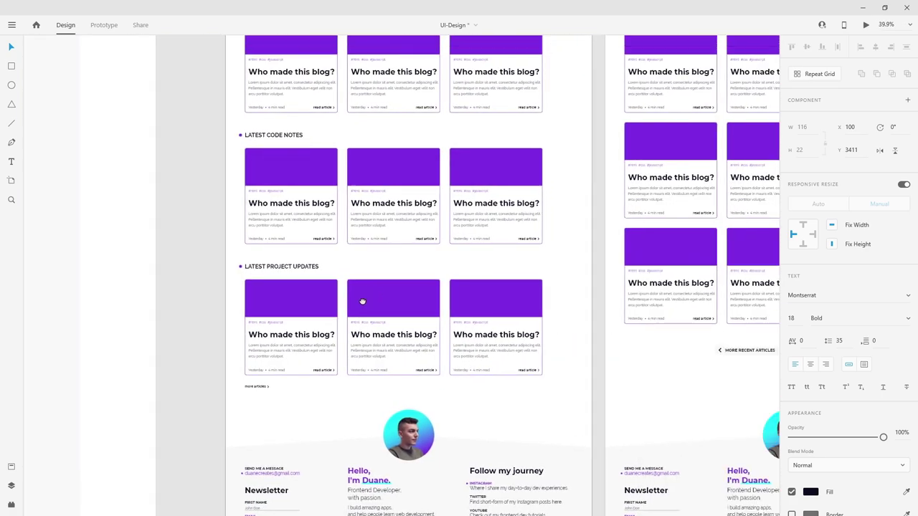
pyautogui.hscroll(3, 363, 301)
pyautogui.hscroll(3, 363, 328)
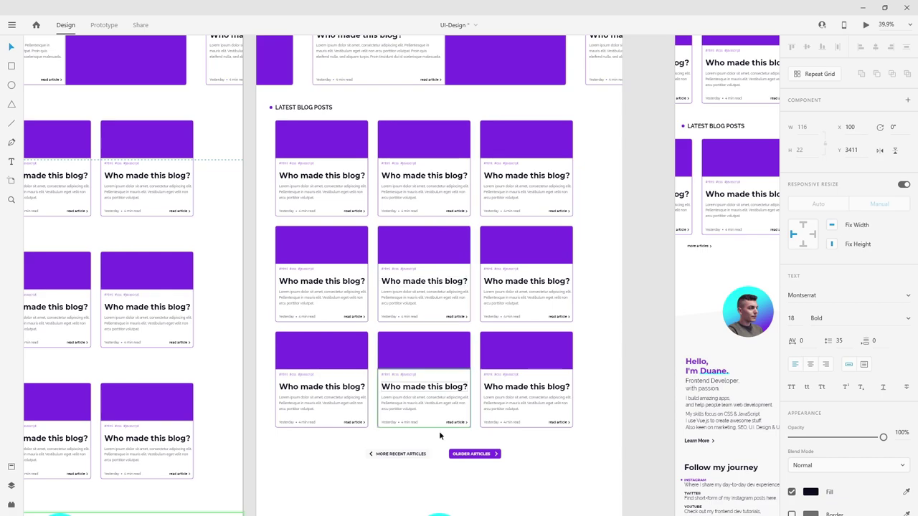
pyautogui.scroll(-3, 439, 431)
pyautogui.scroll(4, 521, 301)
pyautogui.hotkey('ctrl', 'z')
pyautogui.hotkey('ctrl', 'z')
pyautogui.hotkey('ctrl', 'z')
pyautogui.hotkey('ctrl', 'z')
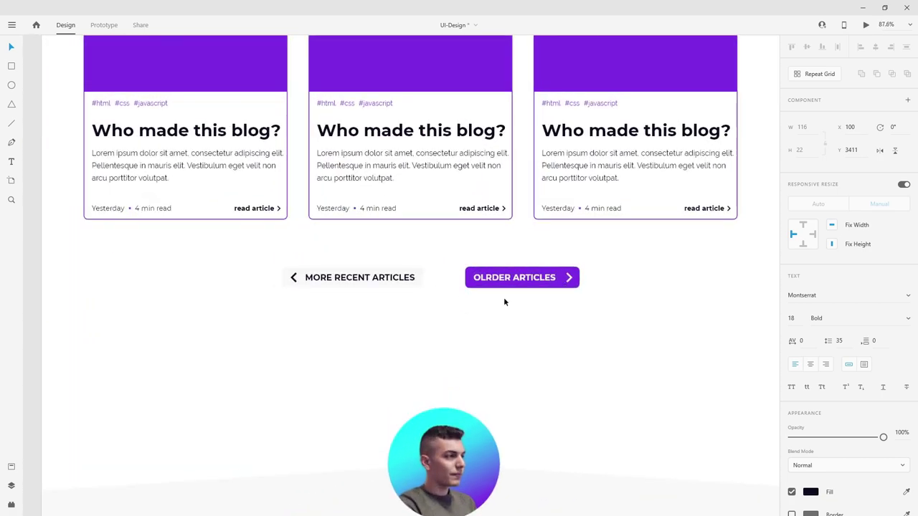
pyautogui.hotkey('ctrl', 'z')
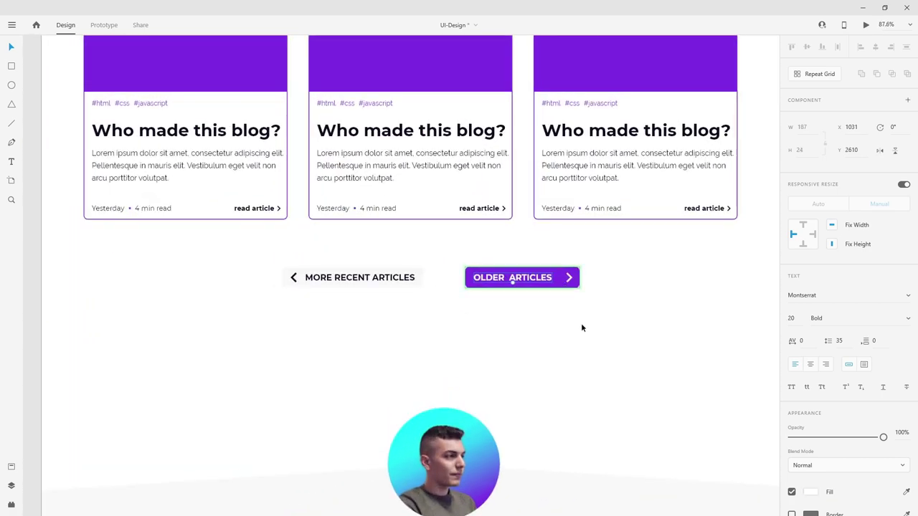
pyautogui.press('Escape')
# Move over to the blog article artboard with its title, purple image, body text and share menu
pyautogui.scroll(-3, 608, 309)
pyautogui.moveTo(633, 299); pyautogui.dragTo(476, 404)
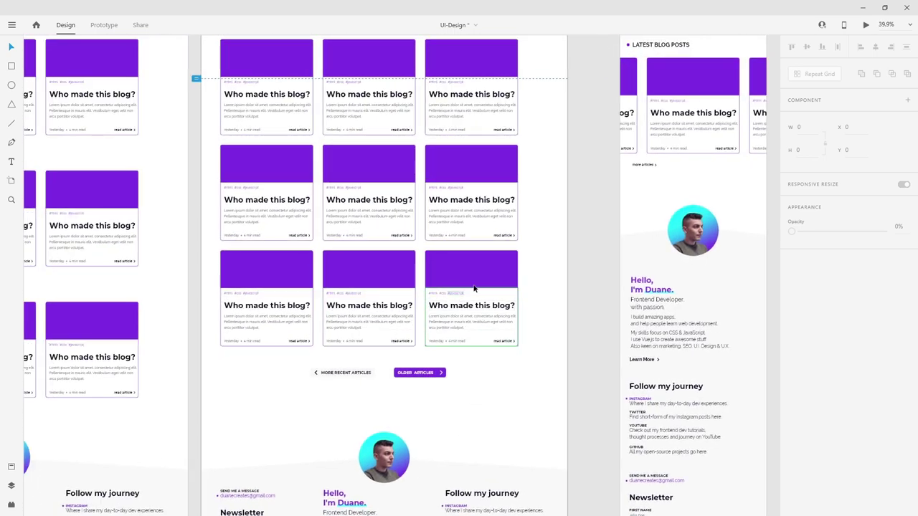
pyautogui.scroll(5, 435, 385)
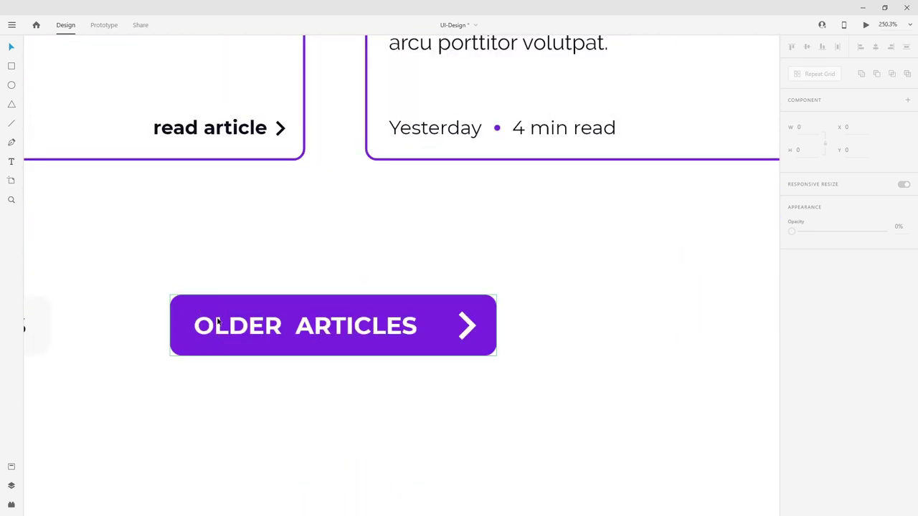
pyautogui.scroll(-3, 328, 314)
pyautogui.scroll(-2, 328, 314)
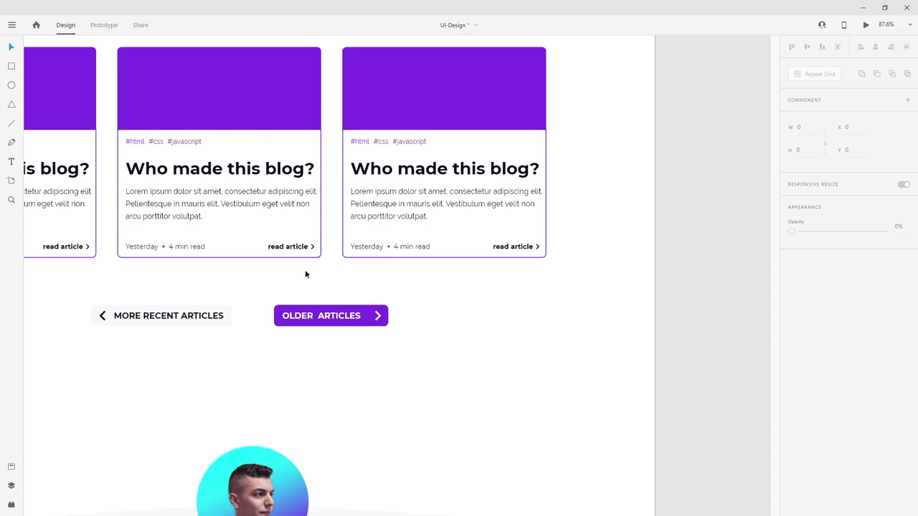
pyautogui.scroll(-3, 243, 292)
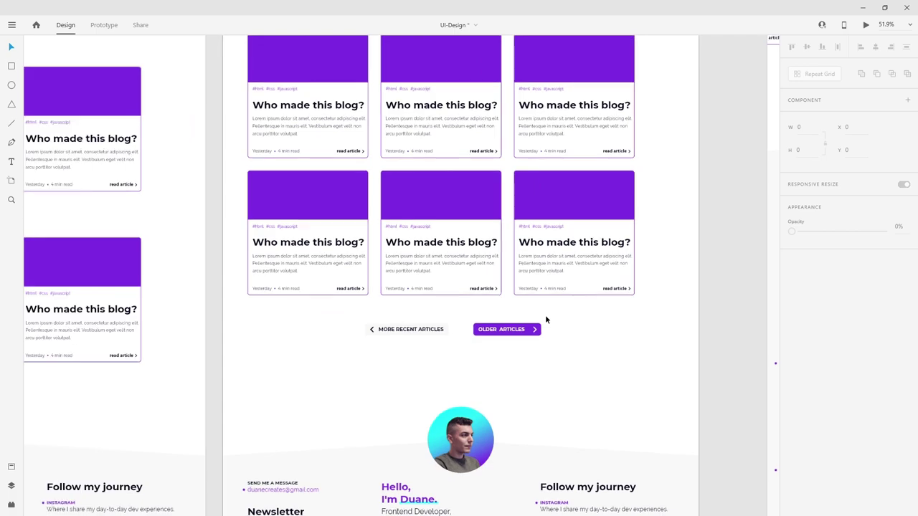
pyautogui.scroll(-5, 584, 409)
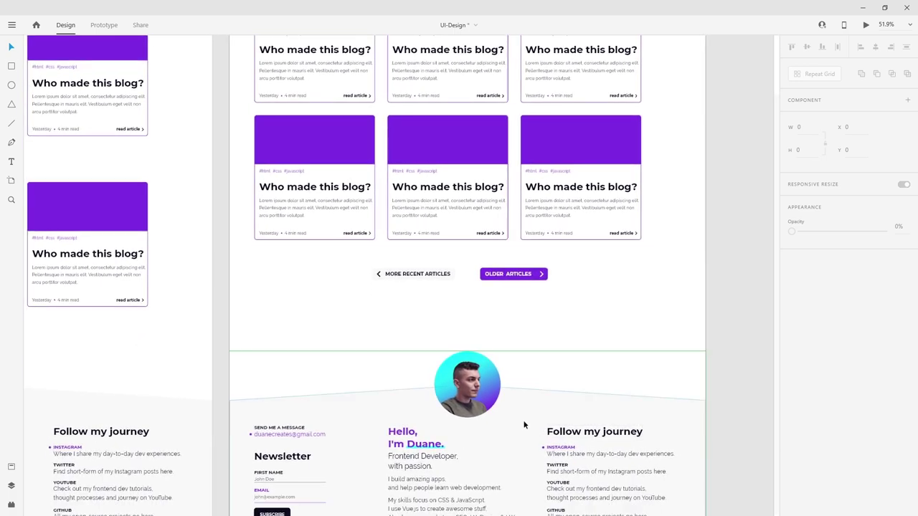
pyautogui.hscroll(2, 523, 426)
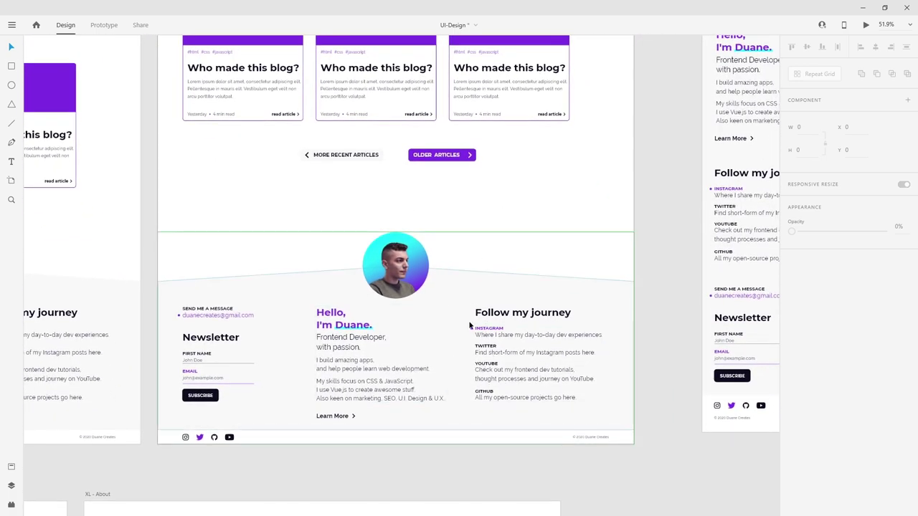
pyautogui.scroll(15, 524, 181)
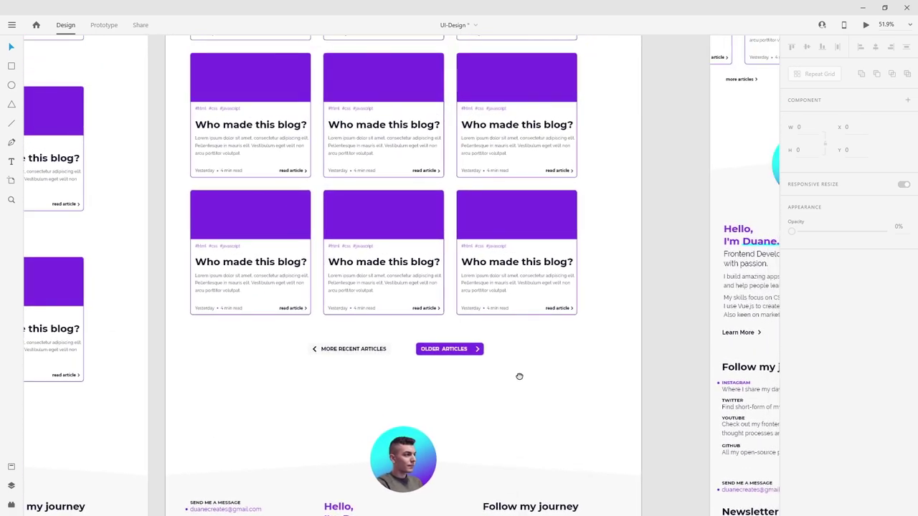
pyautogui.scroll(5, 659, 145)
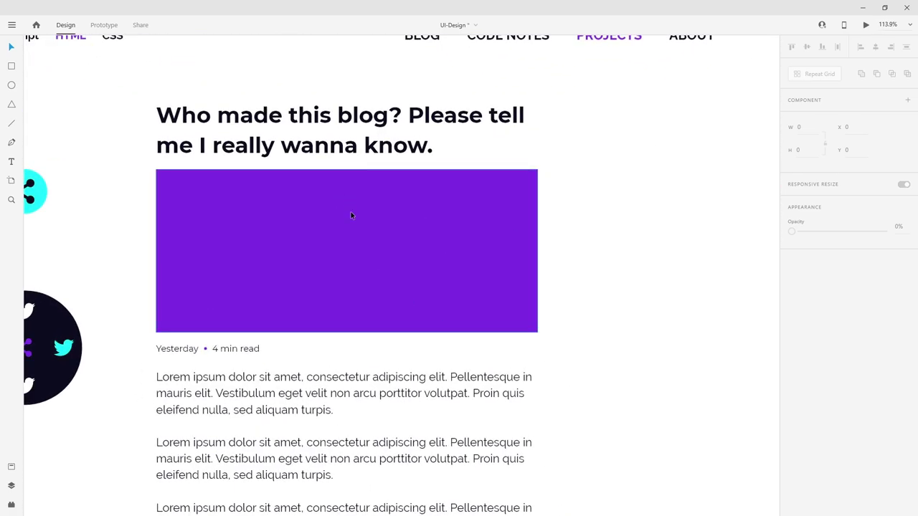
pyautogui.scroll(-2, 369, 268)
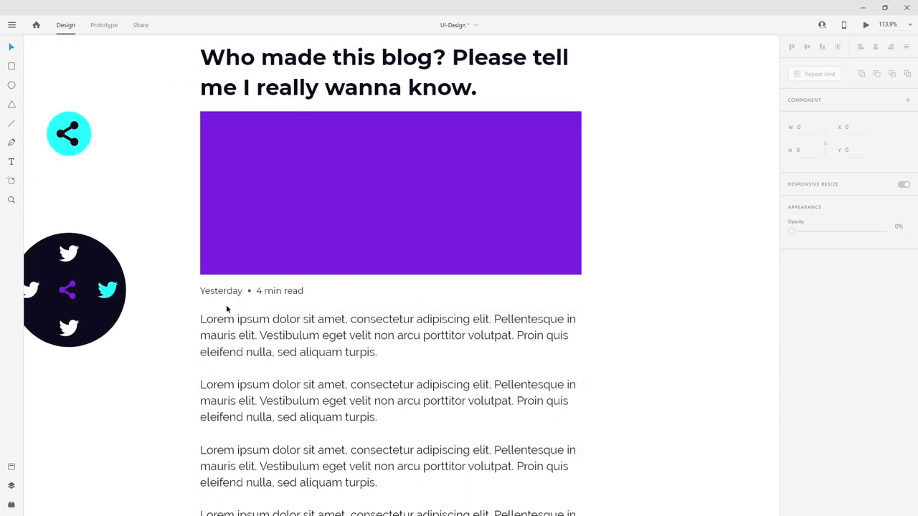
pyautogui.moveTo(262, 317); pyautogui.dragTo(280, 207)
pyautogui.scroll(-6, 323, 430)
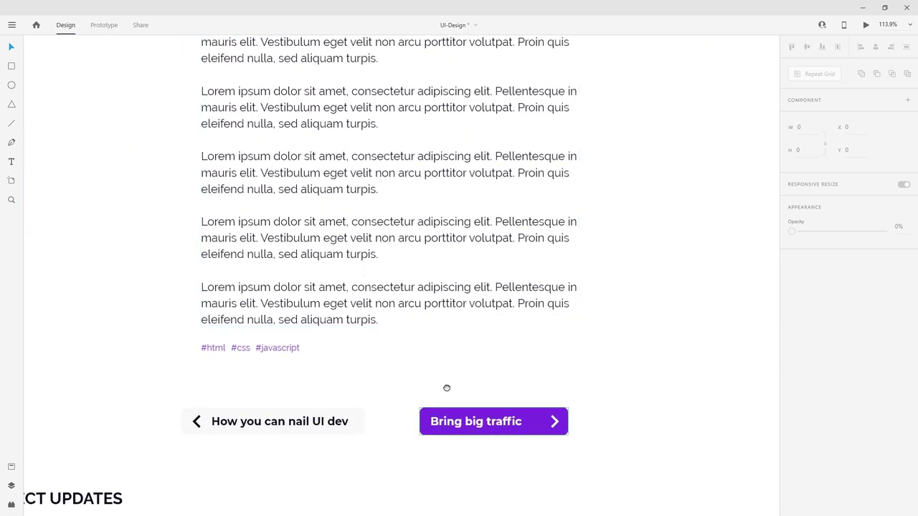
pyautogui.scroll(-3, 234, 279)
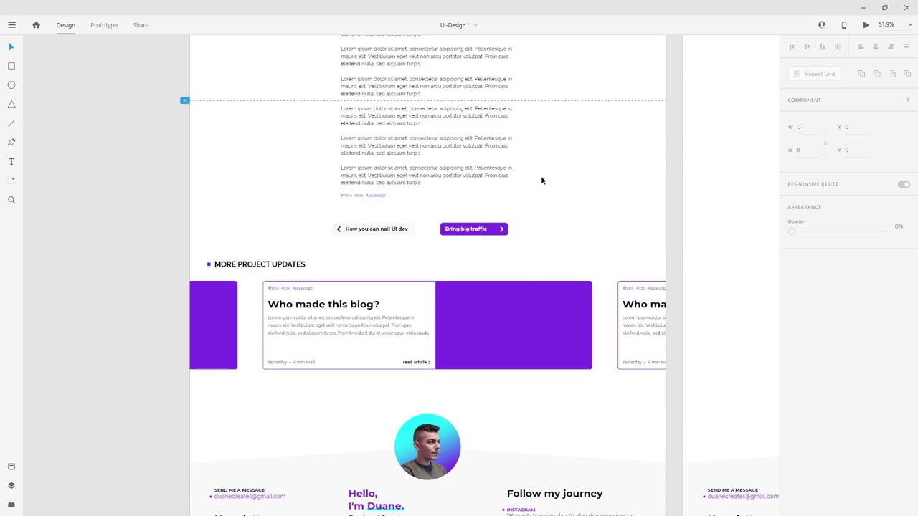
pyautogui.scroll(10, 550, 168)
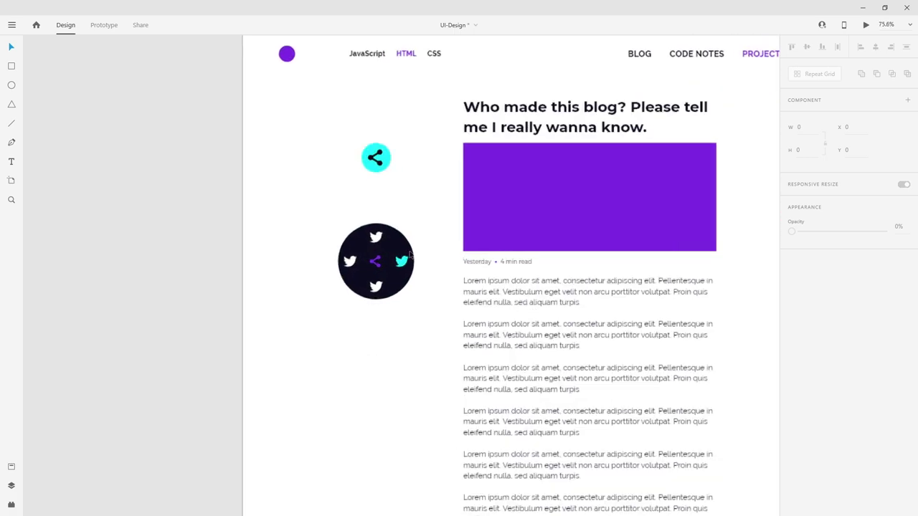
pyautogui.scroll(5, 407, 183)
pyautogui.scroll(2, 408, 160)
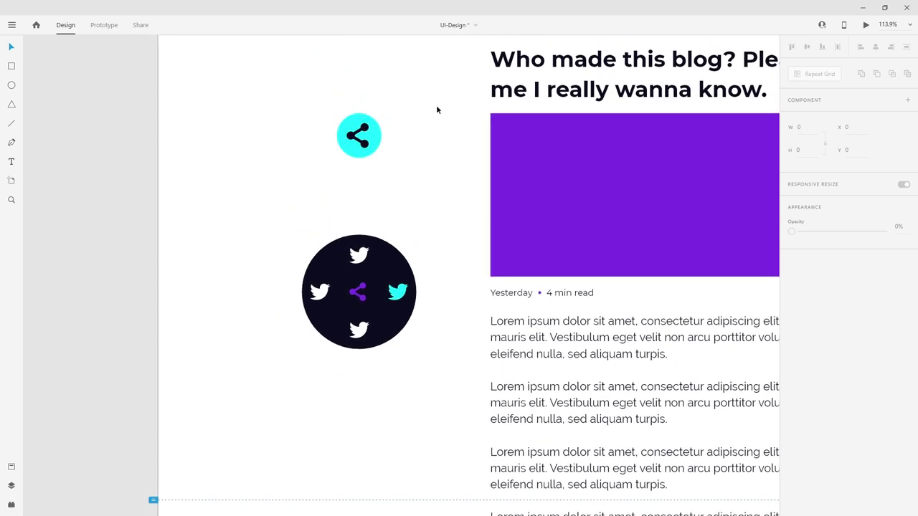
pyautogui.moveTo(439, 97); pyautogui.dragTo(260, 415)
pyautogui.scroll(-6, 218, 214)
pyautogui.hscroll(3, 282, 261)
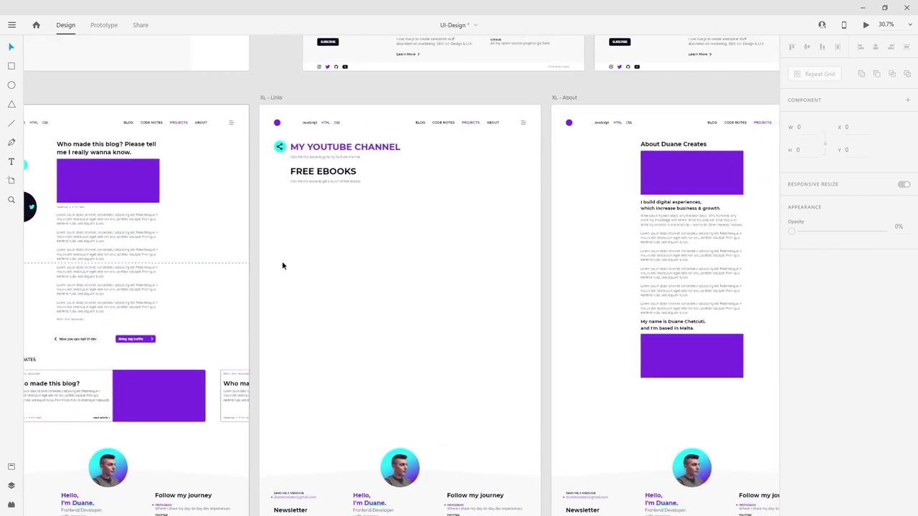
pyautogui.scroll(3, 356, 172)
pyautogui.scroll(2, 408, 170)
pyautogui.scroll(2, 411, 170)
pyautogui.hscroll(3, 348, 223)
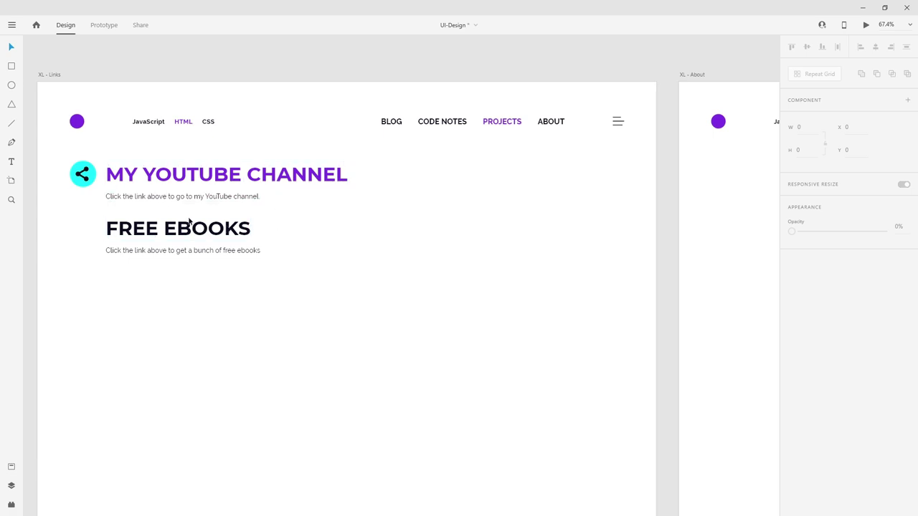
pyautogui.scroll(-3, 336, 287)
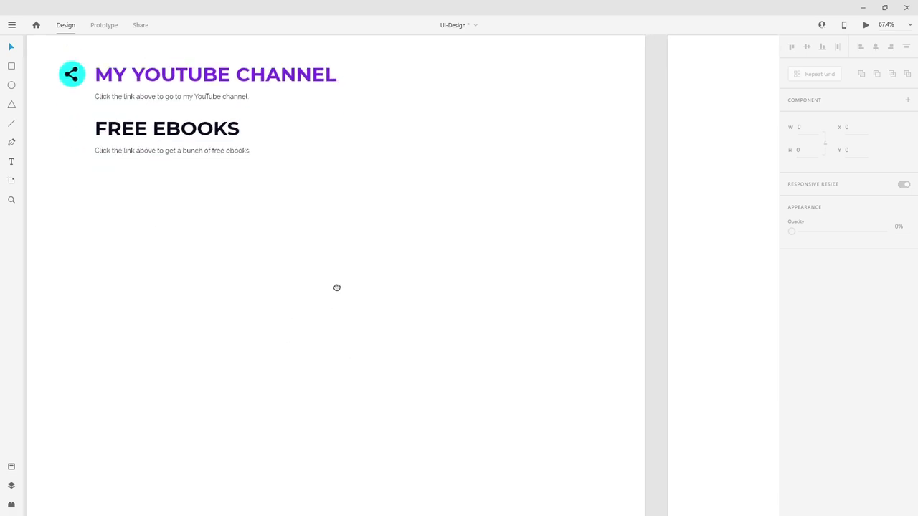
pyautogui.scroll(-5, 413, 308)
pyautogui.hscroll(-1, 431, 312)
pyautogui.scroll(3, 368, 170)
pyautogui.click(373, 165)
pyautogui.scroll(3, 386, 153)
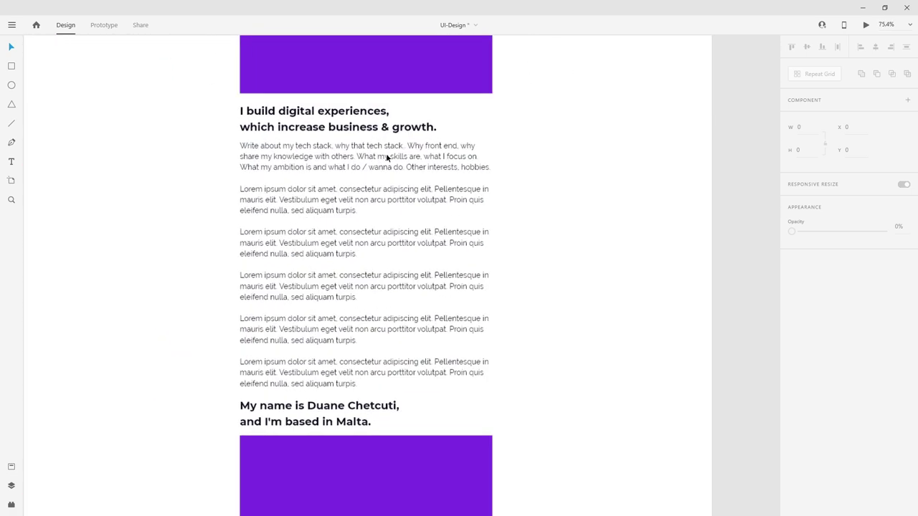
pyautogui.scroll(-10, 430, 315)
pyautogui.moveTo(413, 269); pyautogui.dragTo(469, 279)
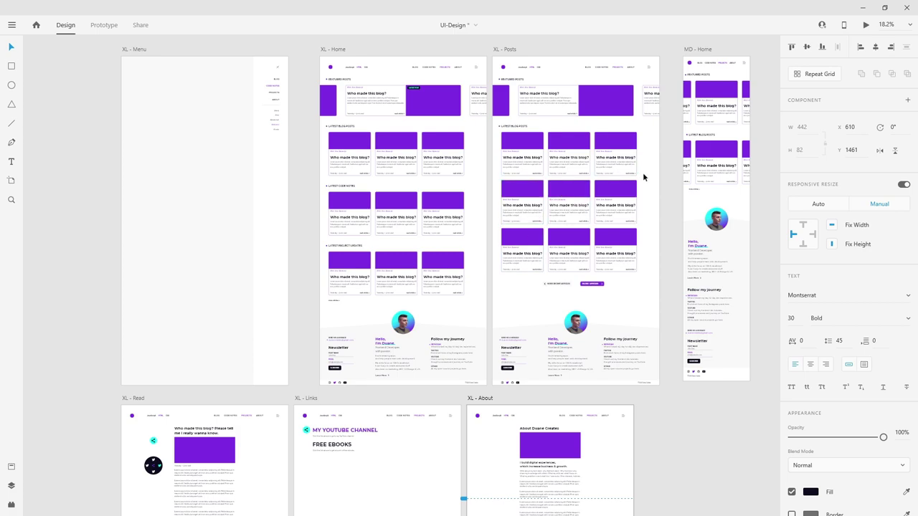
pyautogui.hscroll(5, 643, 173)
pyautogui.scroll(2, 642, 172)
pyautogui.scroll(5, 520, 101)
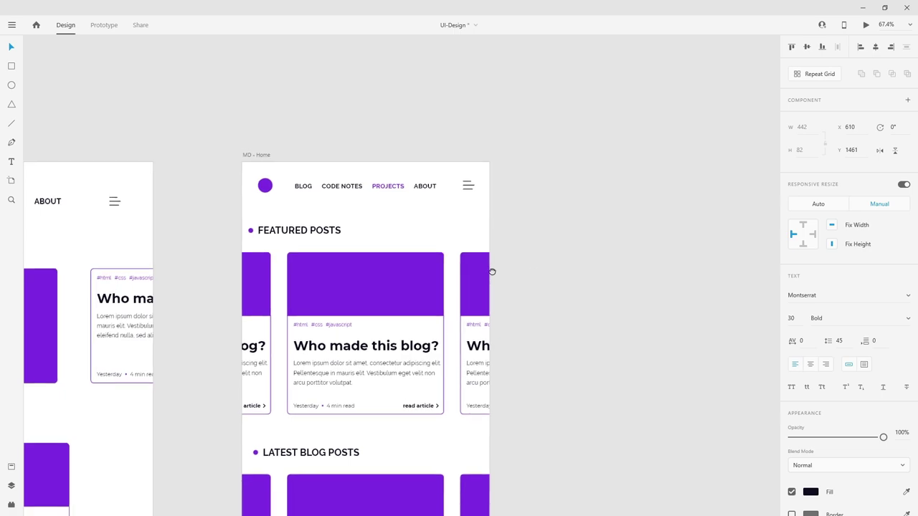
pyautogui.scroll(5, 430, 172)
pyautogui.scroll(-2, 463, 392)
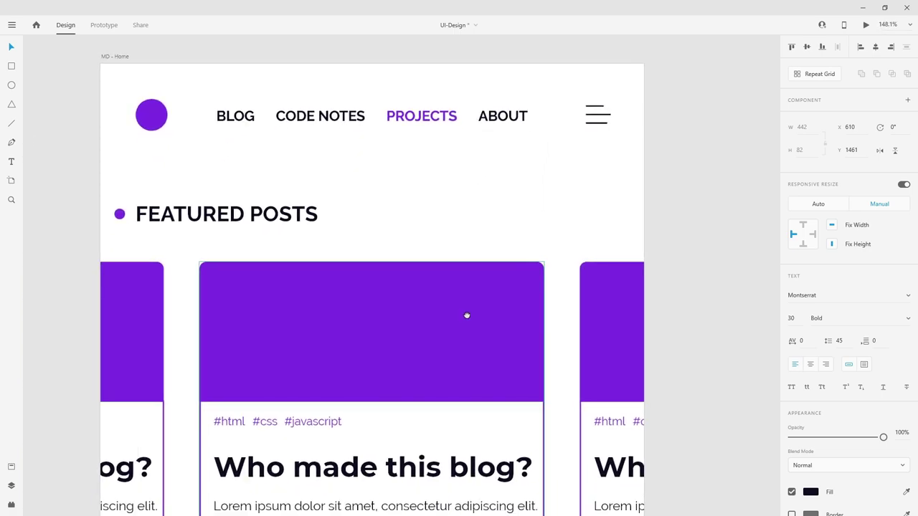
pyautogui.scroll(-3, 472, 309)
pyautogui.scroll(-5, 509, 296)
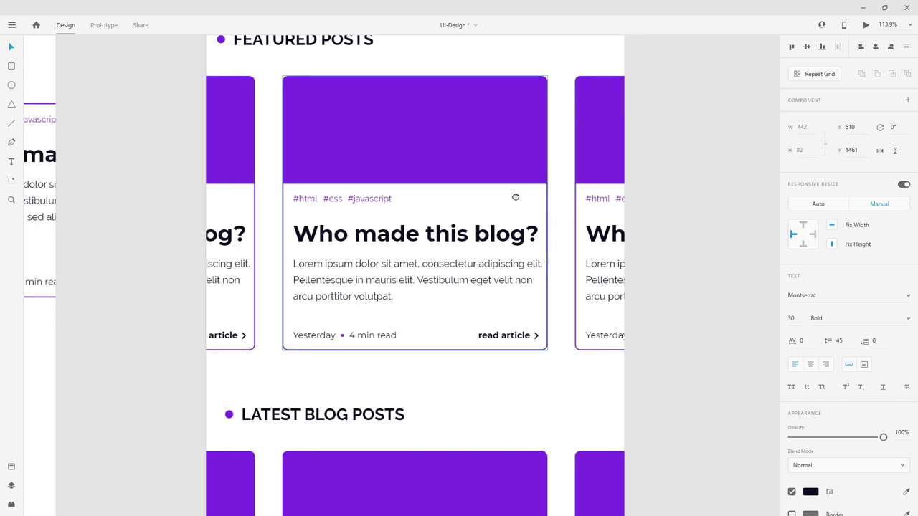
pyautogui.hscroll(-1, 510, 160)
pyautogui.scroll(-2, 507, 355)
pyautogui.hscroll(-1, 507, 354)
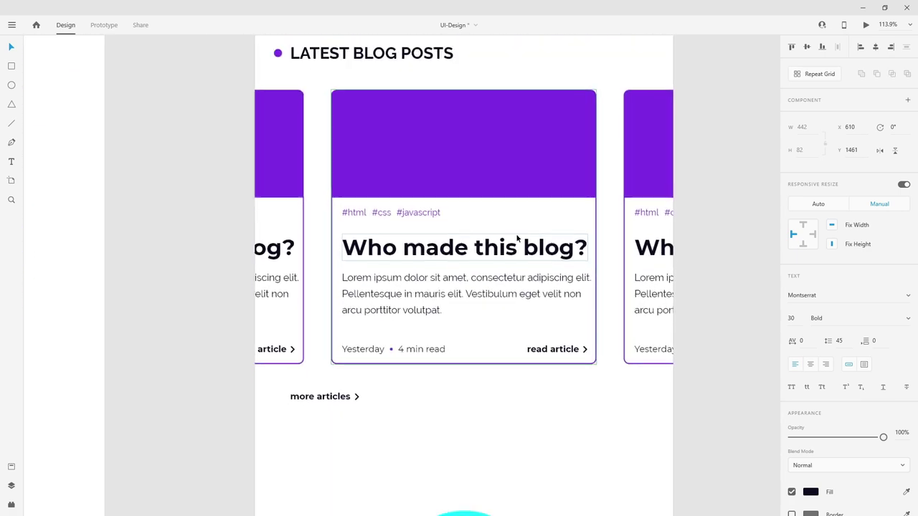
pyautogui.scroll(-3, 499, 389)
pyautogui.hscroll(1, 499, 390)
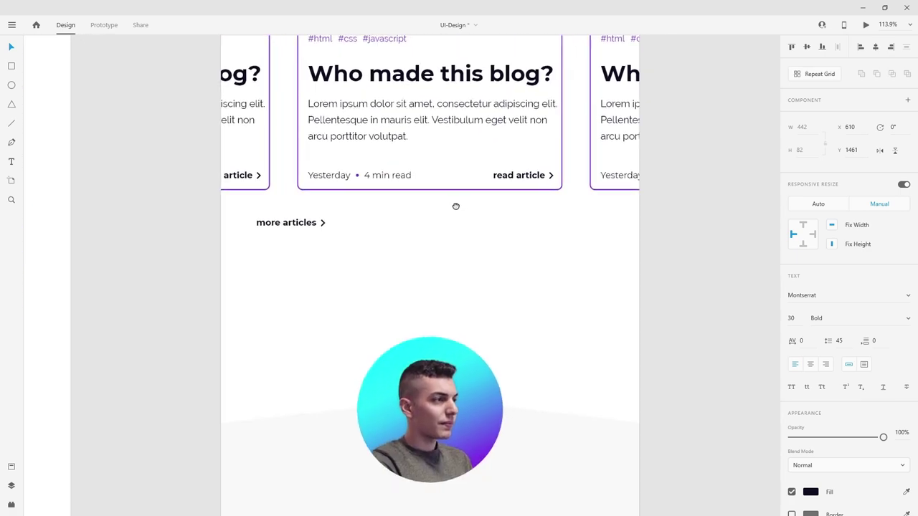
pyautogui.scroll(-4, 499, 278)
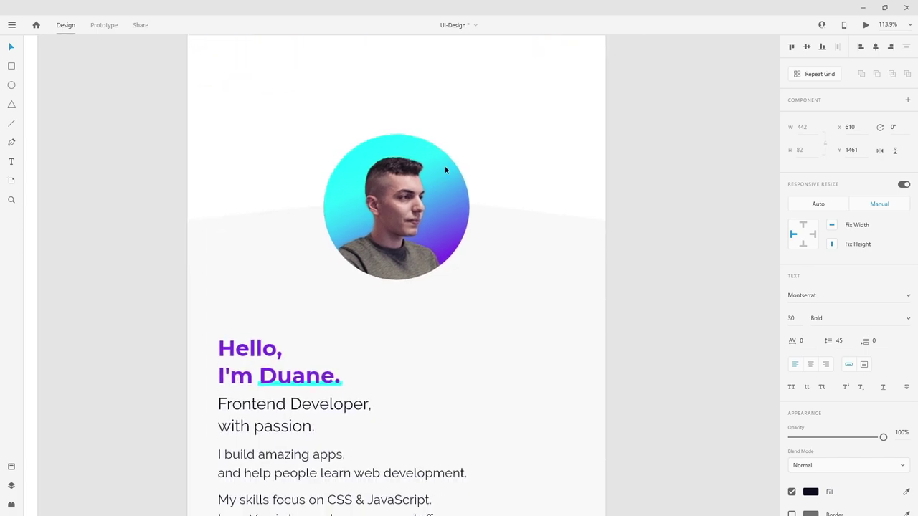
pyautogui.keyDown('ctrl'); pyautogui.scroll(-2, 383, 256); pyautogui.keyUp('ctrl')
pyautogui.scroll(-1, 383, 256)
pyautogui.scroll(-5, 393, 269)
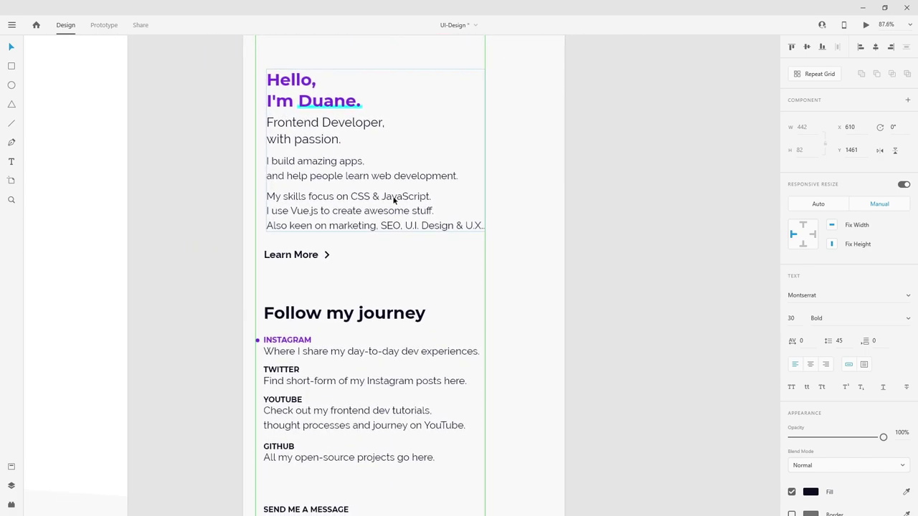
pyautogui.scroll(-3, 437, 301)
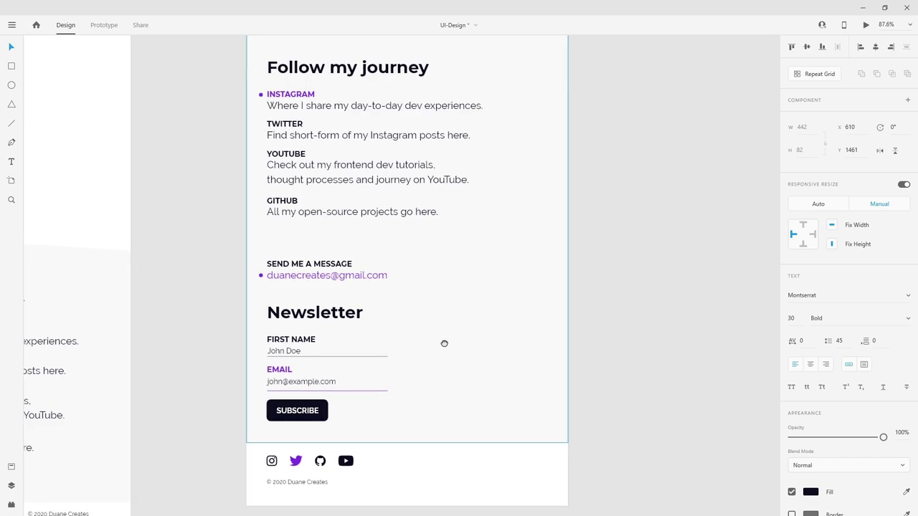
pyautogui.hscroll(1, 433, 308)
pyautogui.click(600, 334)
pyautogui.keyDown('ctrl'); pyautogui.scroll(-3, 570, 286); pyautogui.keyUp('ctrl')
pyautogui.keyDown('ctrl'); pyautogui.scroll(-4, 570, 285); pyautogui.keyUp('ctrl')
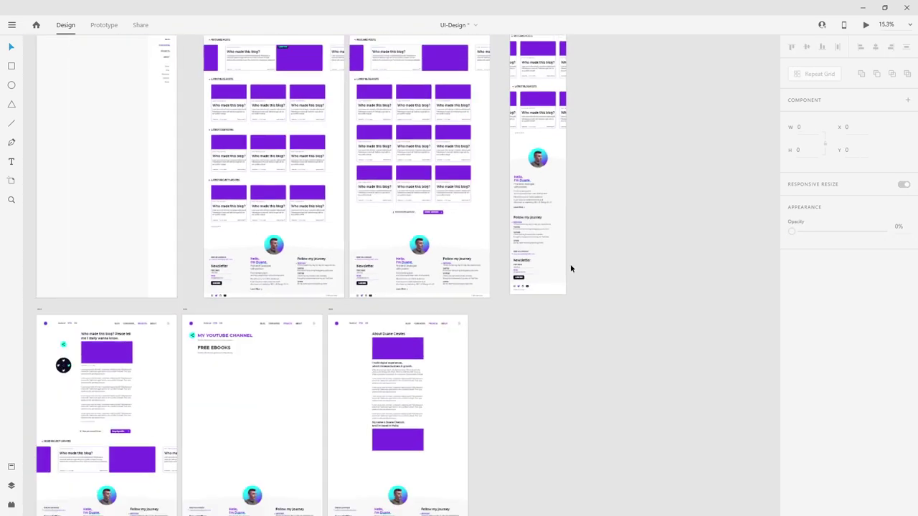
pyautogui.keyDown('ctrl'); pyautogui.scroll(4, 404, 211); pyautogui.keyUp('ctrl')
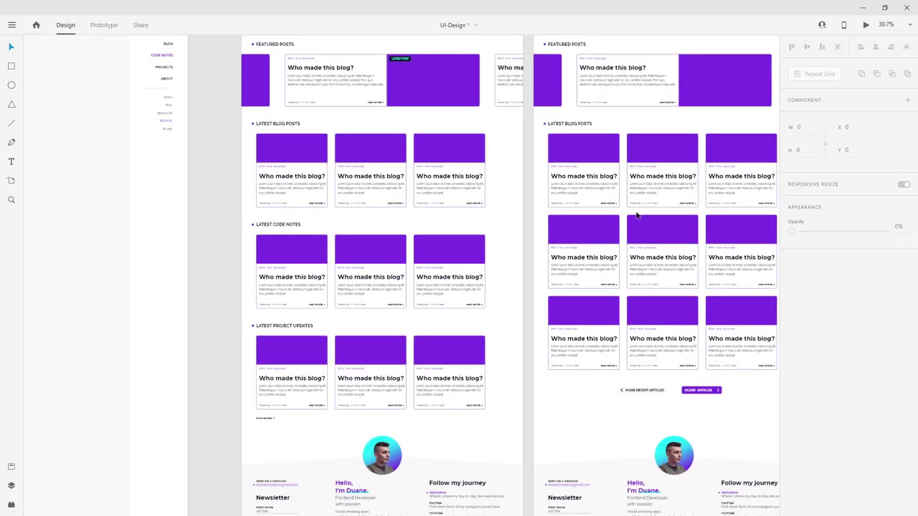
pyautogui.moveTo(538, 119); pyautogui.dragTo(716, 398)
pyautogui.click(593, 419)
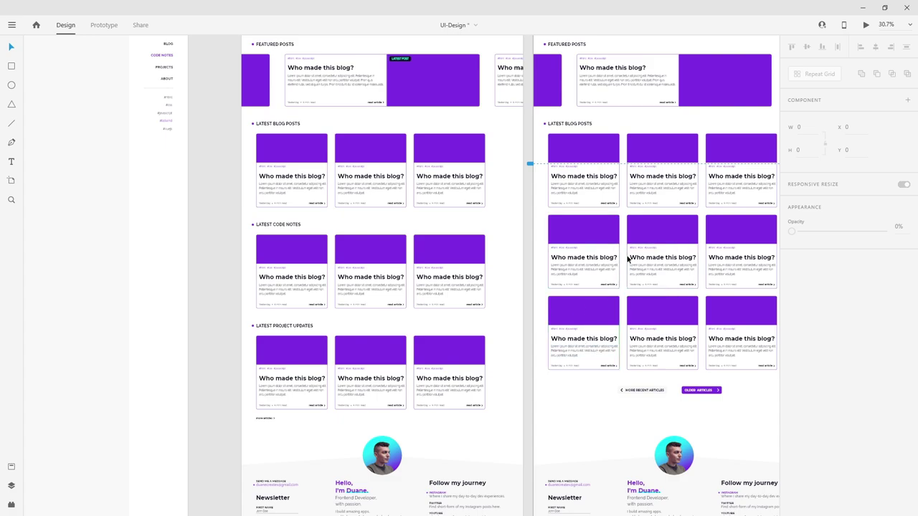
pyautogui.hscroll(5, 502, 258)
pyautogui.scroll(2, 459, 279)
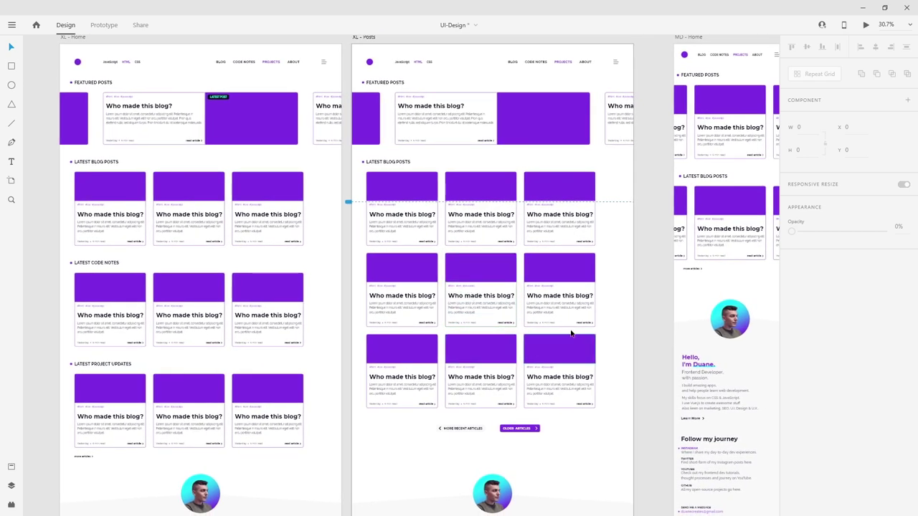
pyautogui.scroll(-12, 578, 342)
pyautogui.hscroll(4, 578, 342)
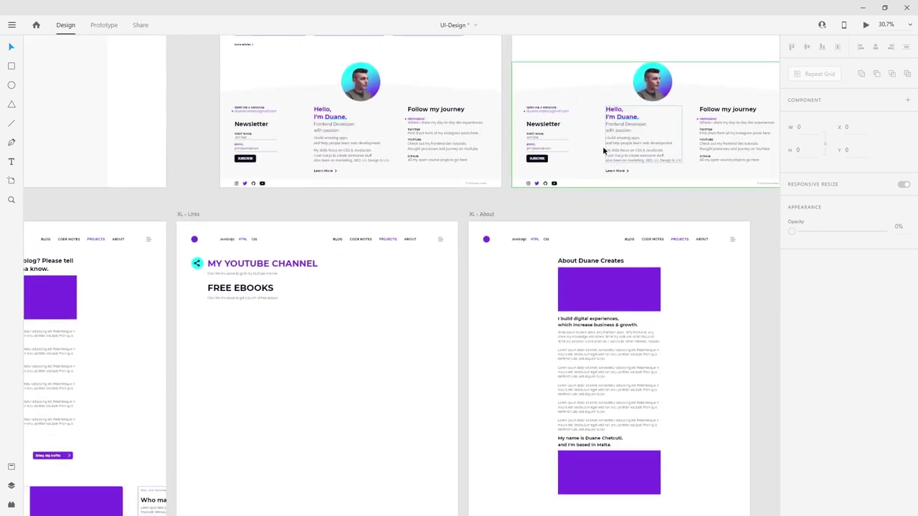
pyautogui.scroll(-5, 474, 318)
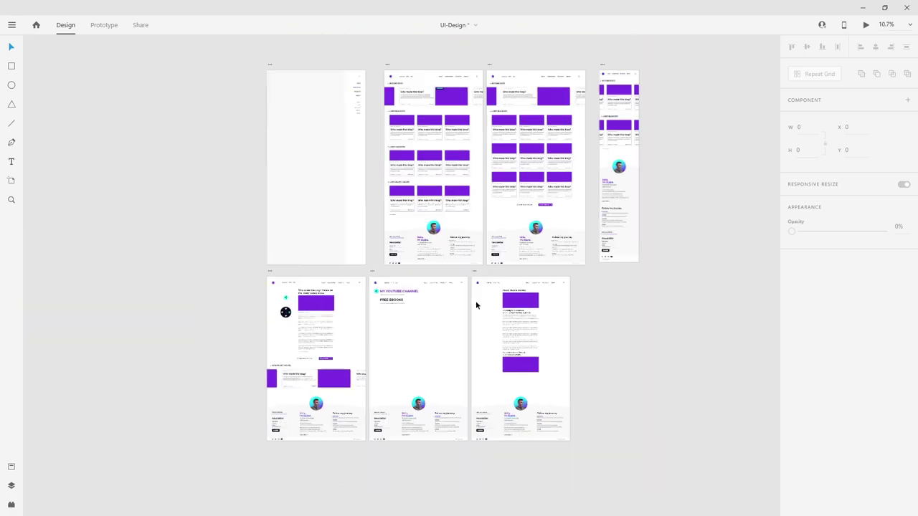